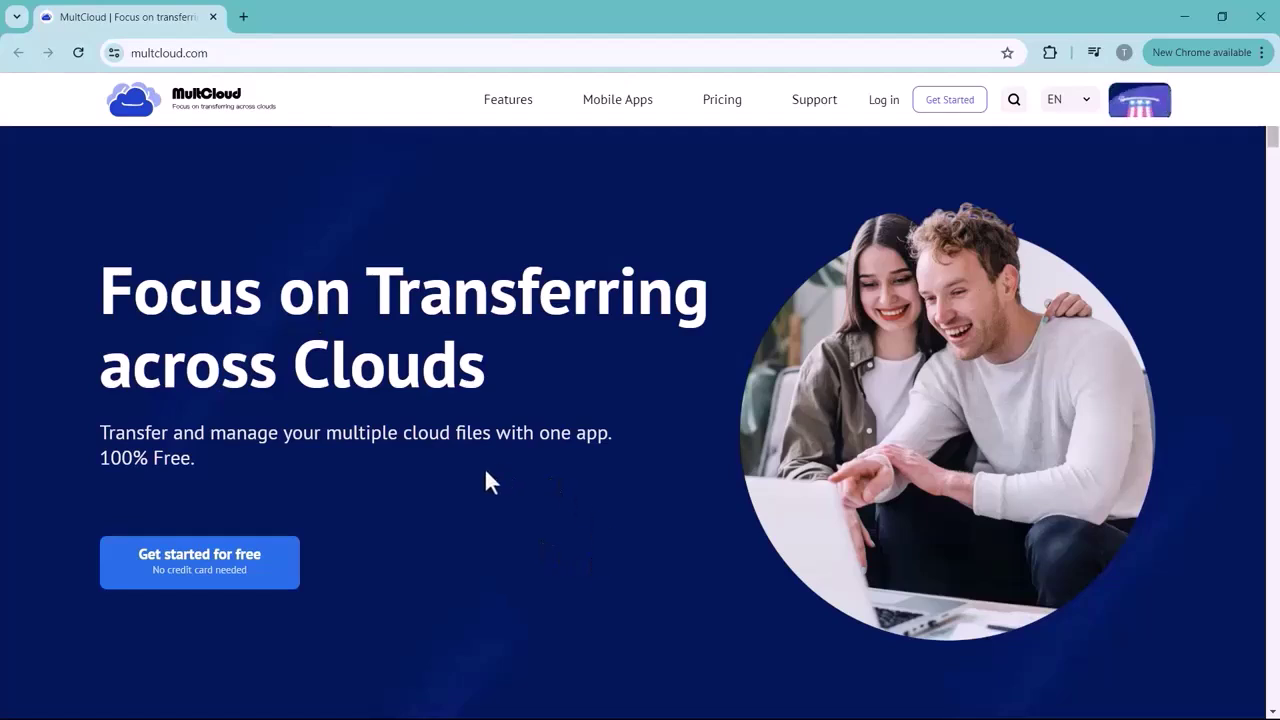
Scroll through the MultCloud homepage, then start the free sign-up with Get started for free
scroll(485, 472, down, 3)
scroll(485, 472, down, 3)
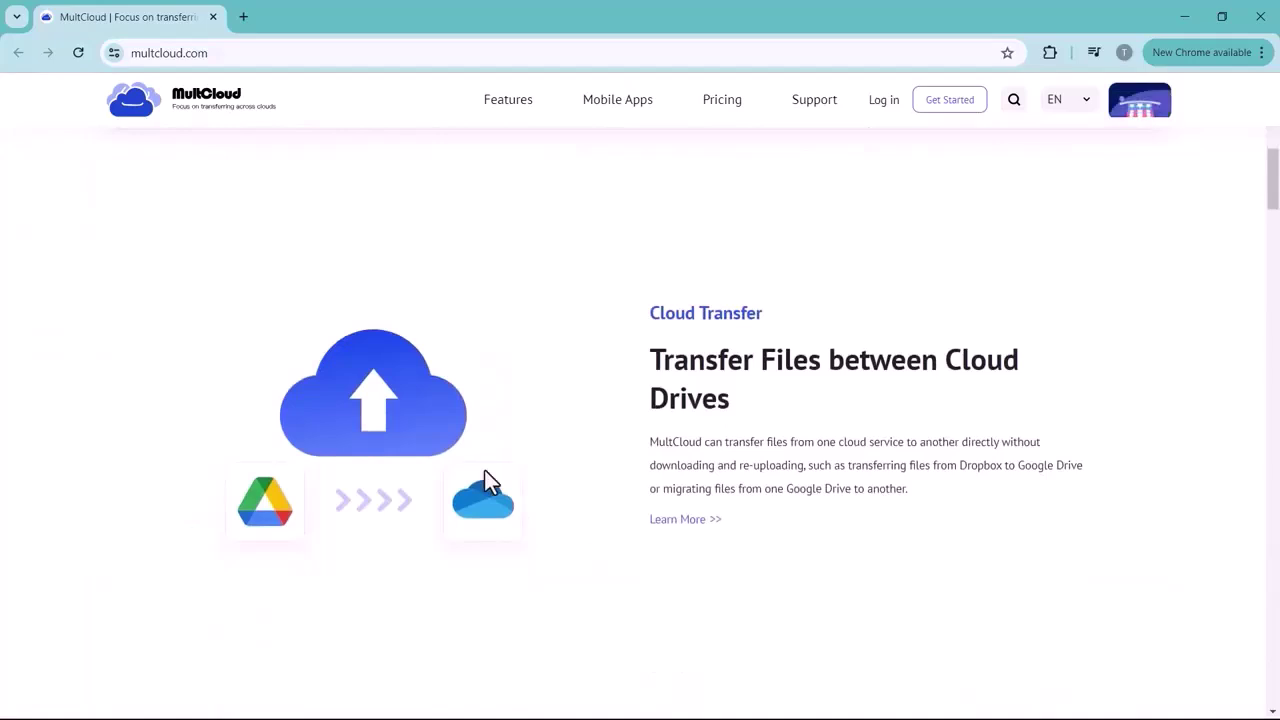
scroll(485, 472, down, 1)
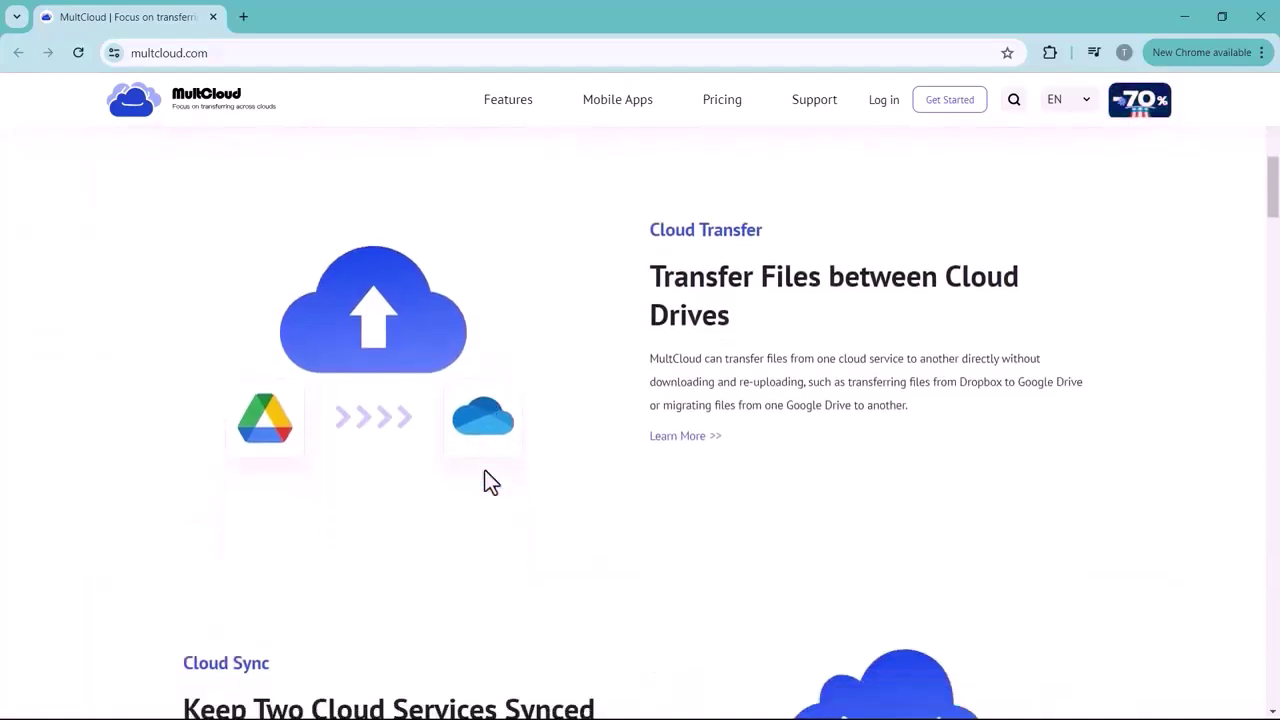
scroll(485, 472, down, 3)
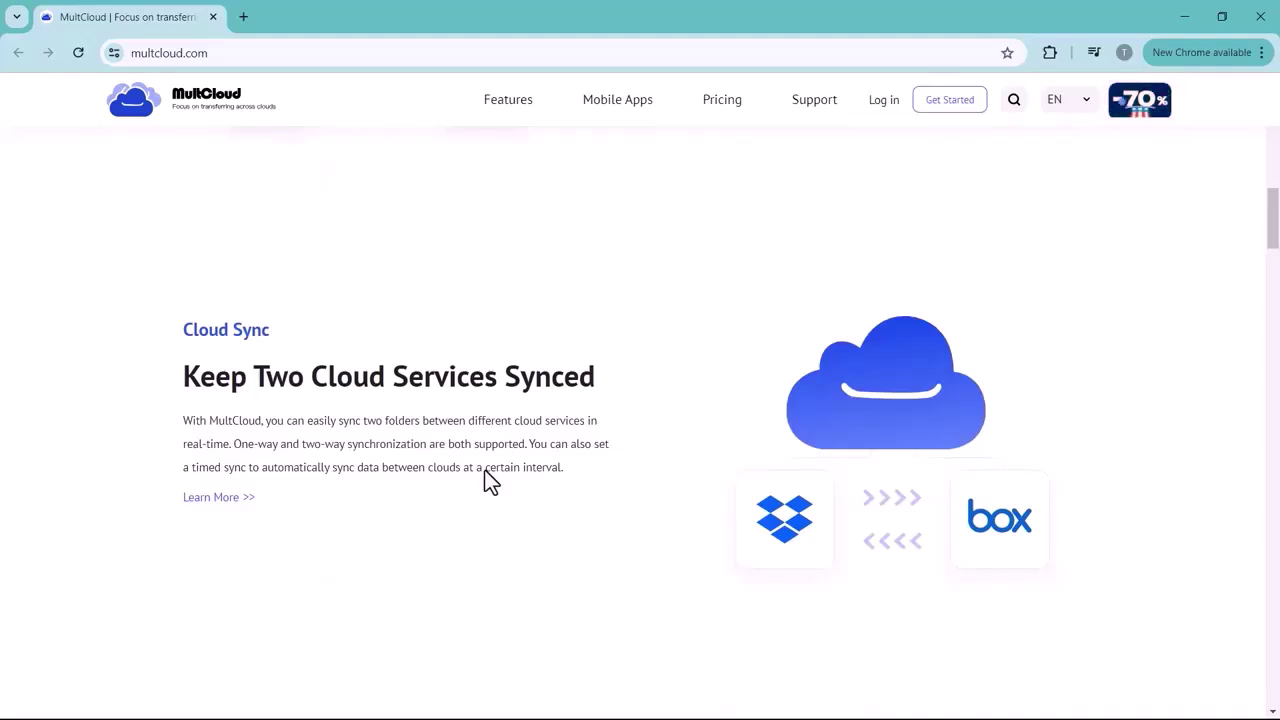
scroll(484, 470, down, 2)
scroll(484, 470, down, 1)
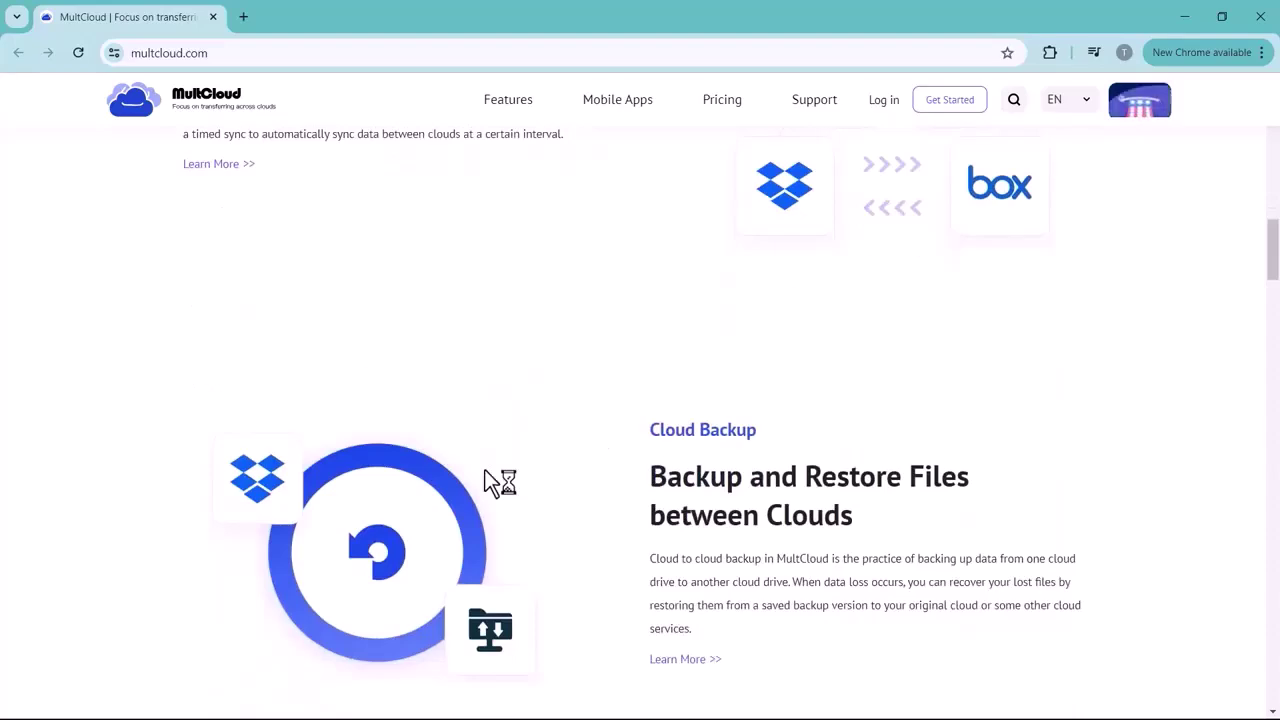
scroll(484, 470, down, 2)
scroll(484, 470, down, 2)
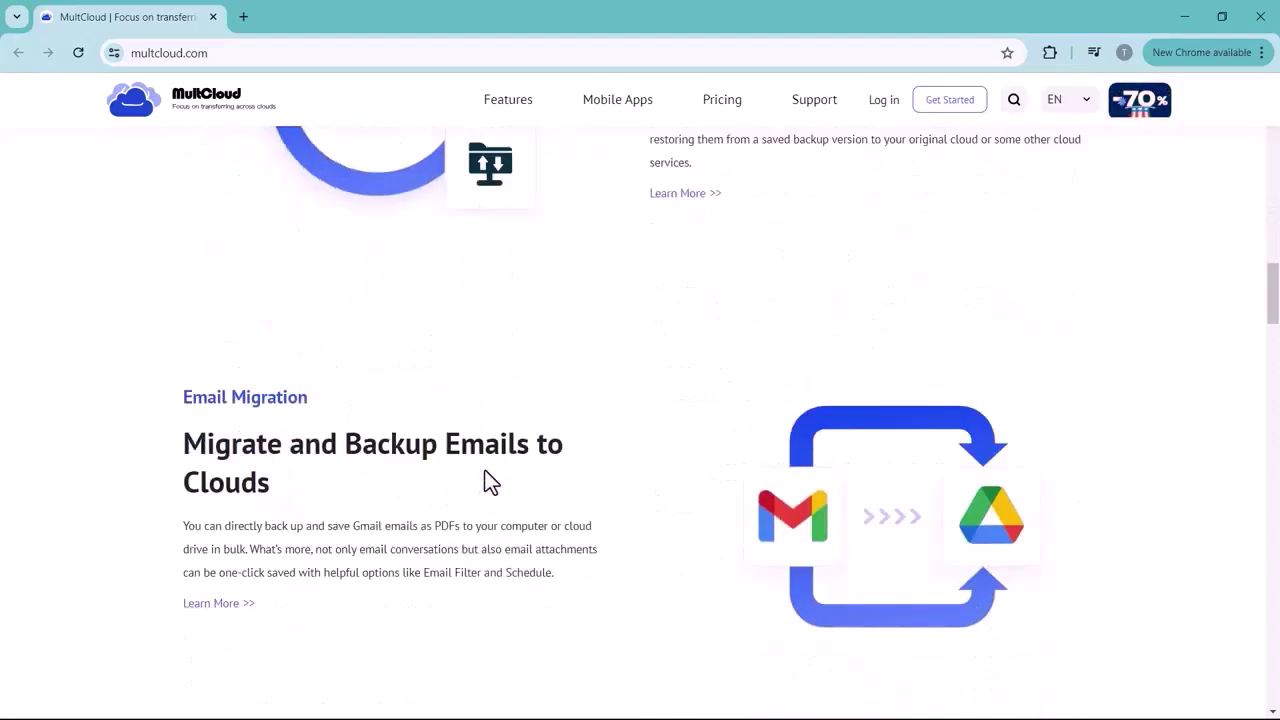
scroll(484, 470, down, 1)
scroll(484, 470, down, 1)
scroll(484, 470, down, 1)
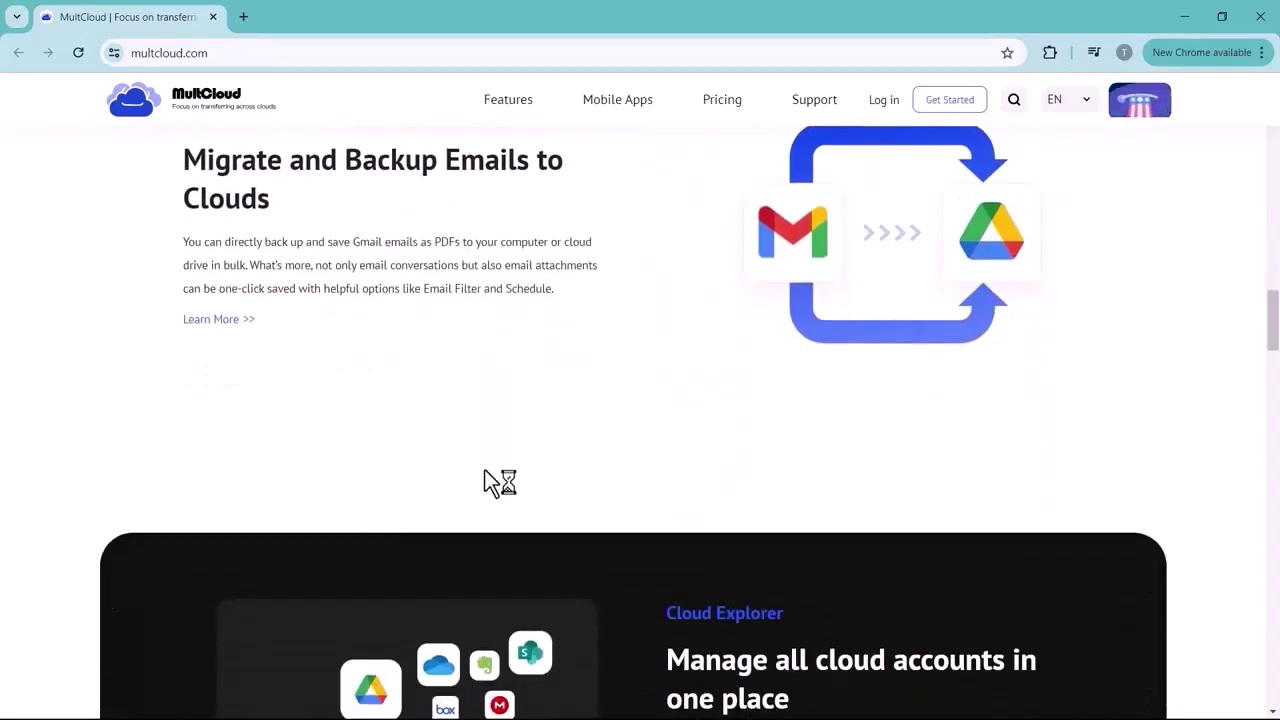
scroll(484, 470, down, 2)
scroll(484, 469, down, 1)
scroll(484, 467, down, 1)
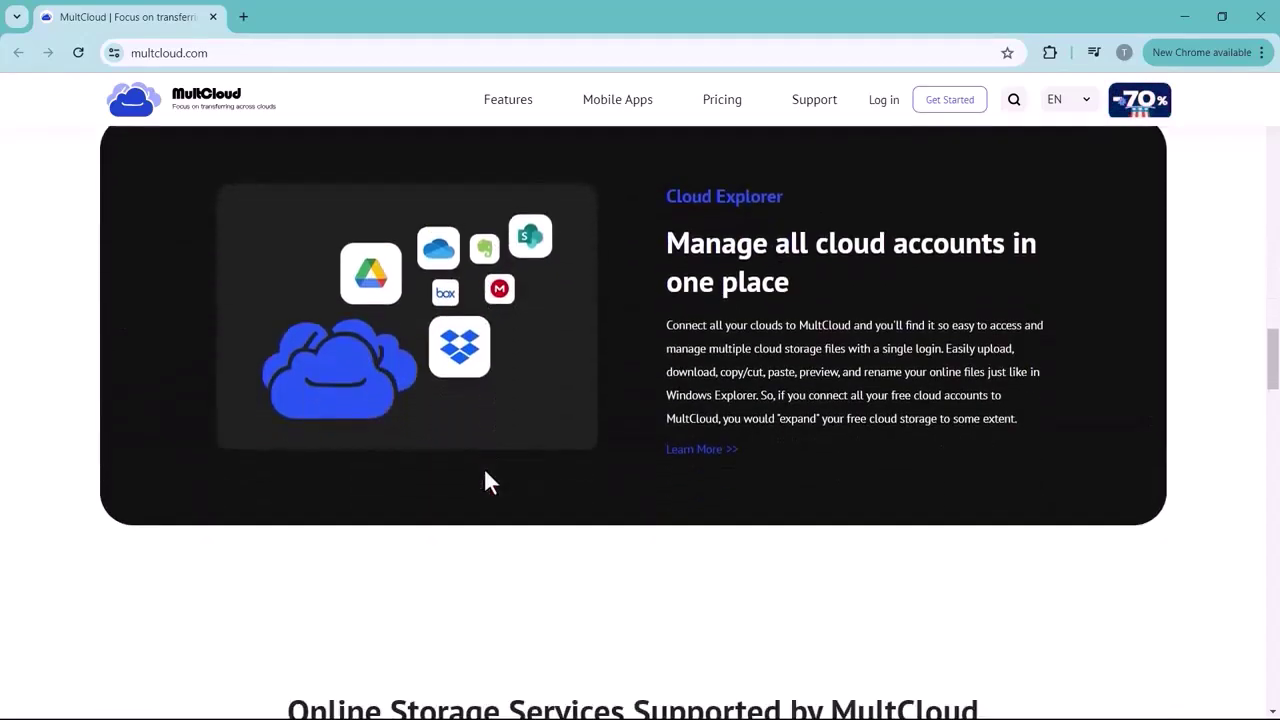
scroll(484, 472, down, 3)
scroll(484, 472, down, 2)
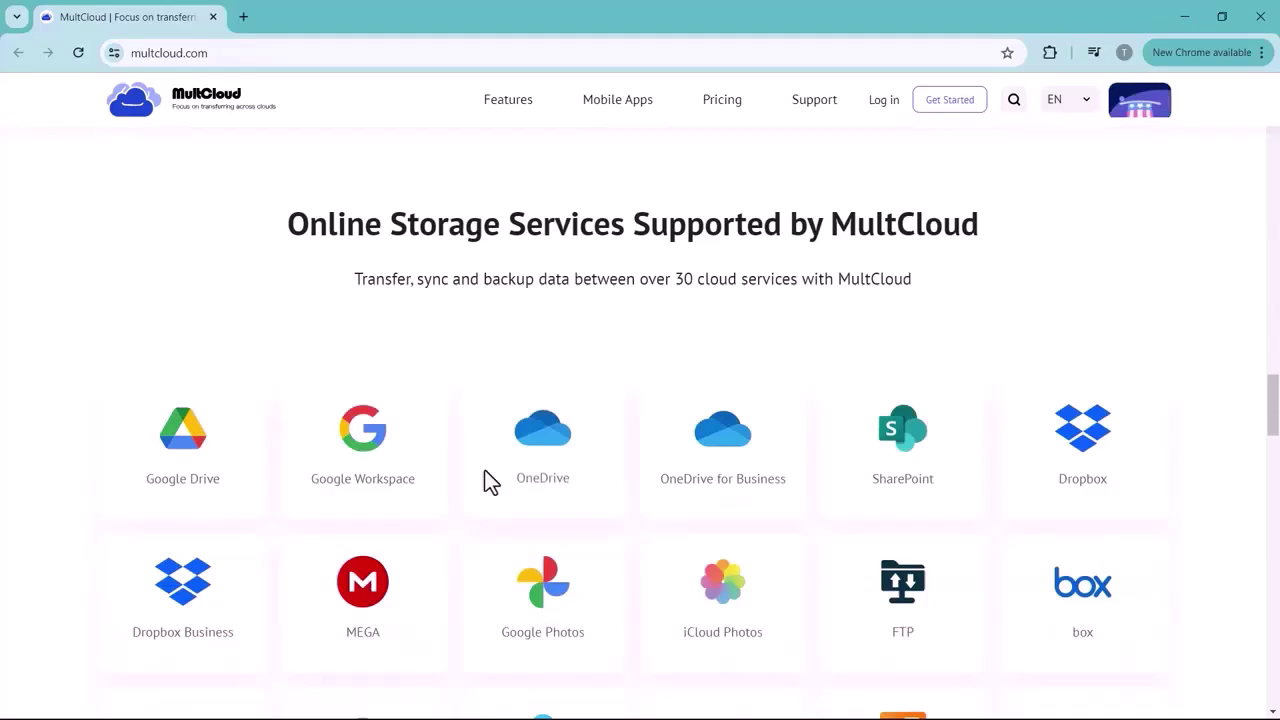
scroll(484, 472, down, 2)
scroll(487, 484, down, 1)
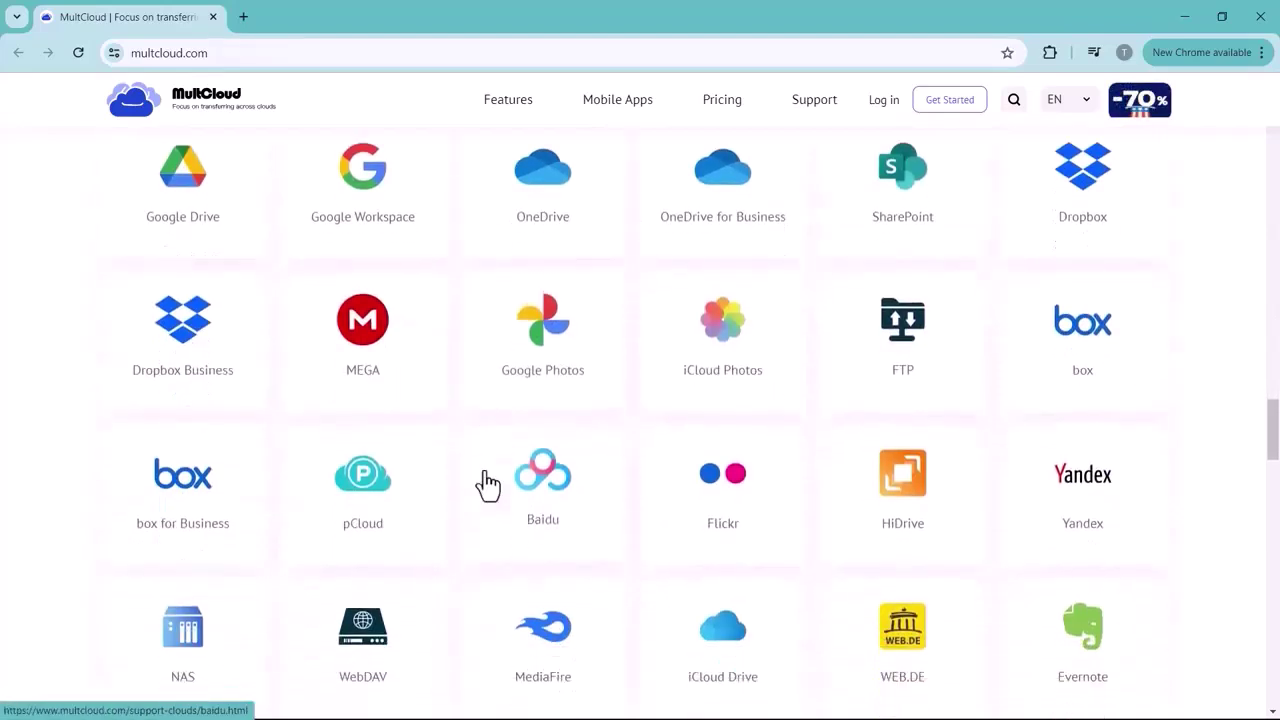
scroll(487, 484, up, 1)
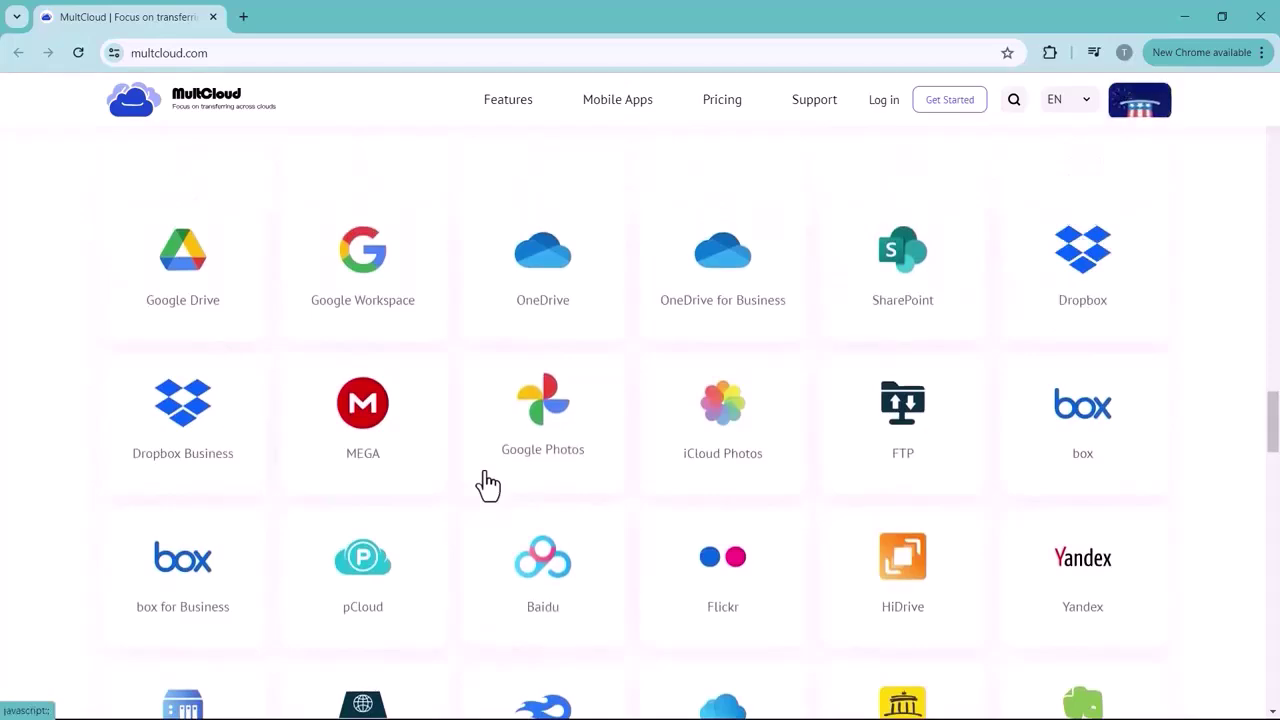
scroll(487, 484, up, 15)
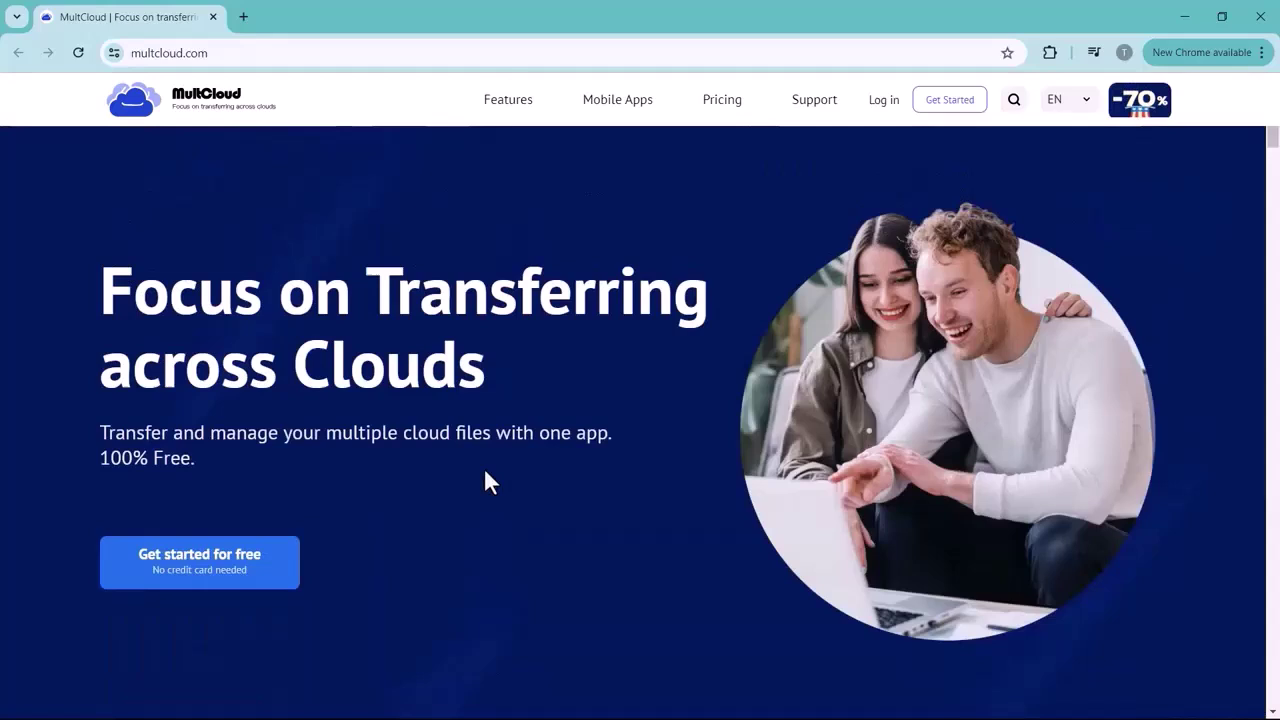
click(266, 586)
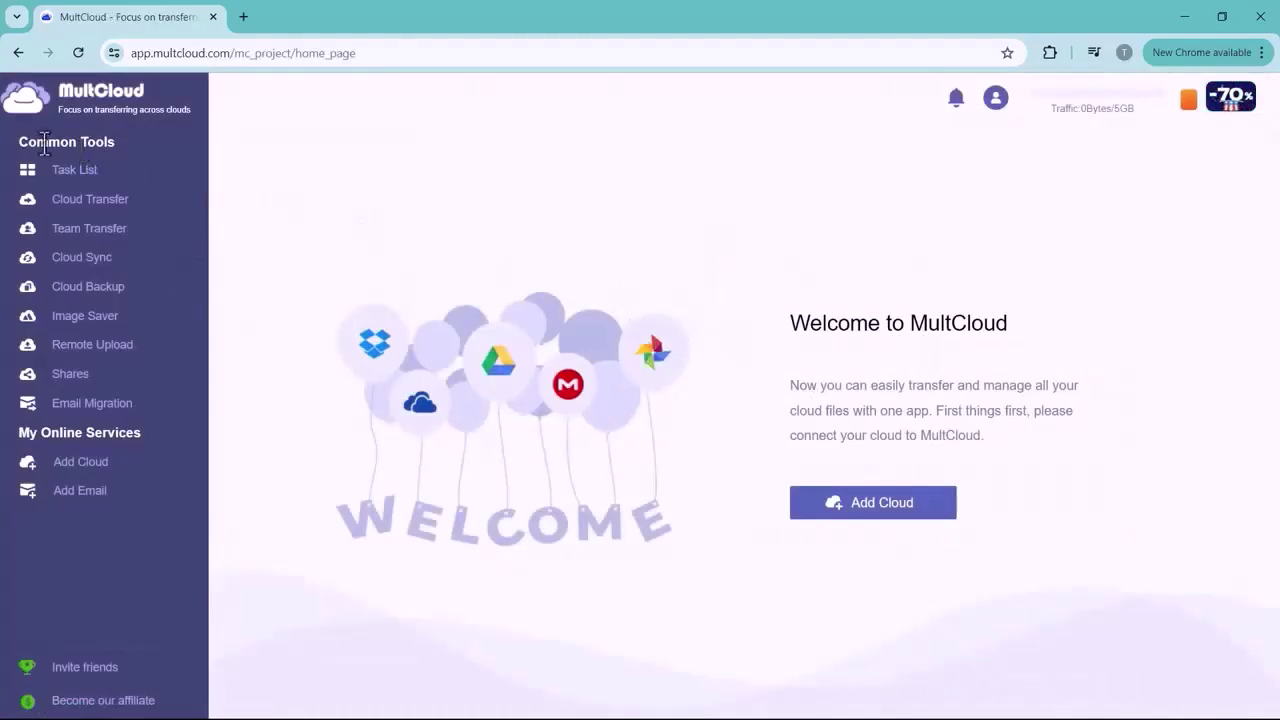
Browse the Task List, Cloud Transfer, Team Transfer and Cloud Sync pages
click(30, 182)
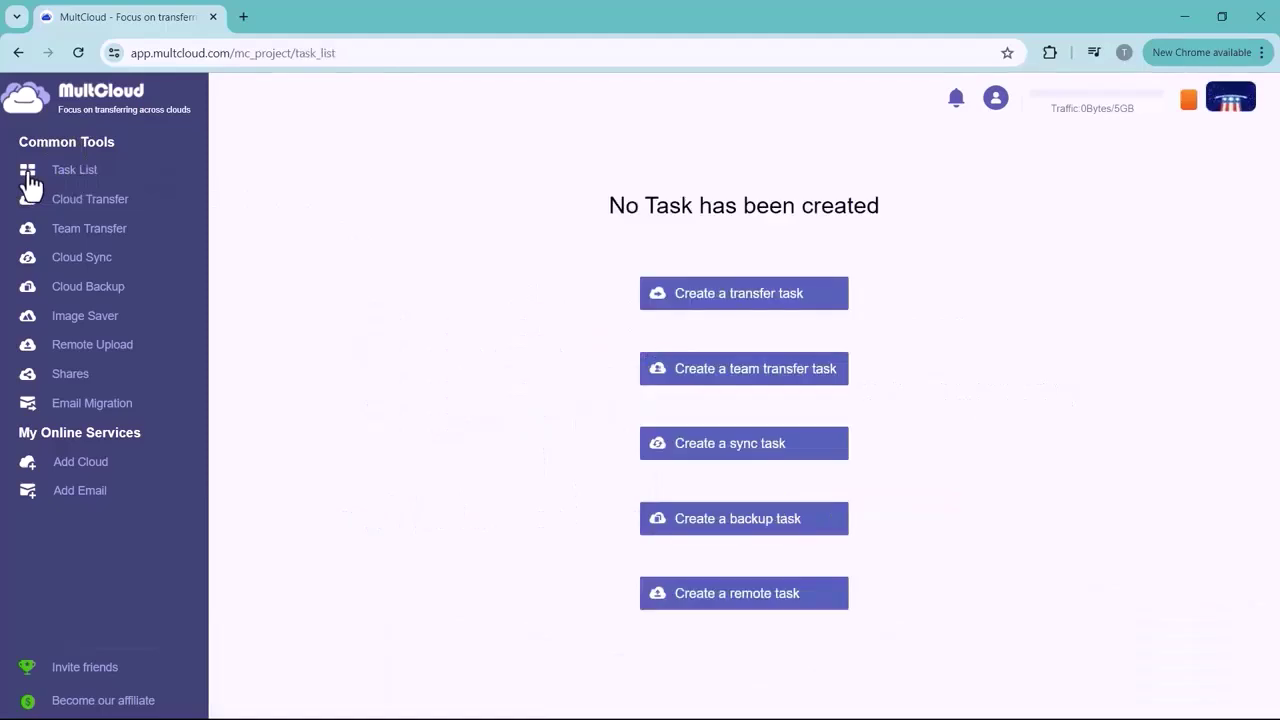
click(66, 212)
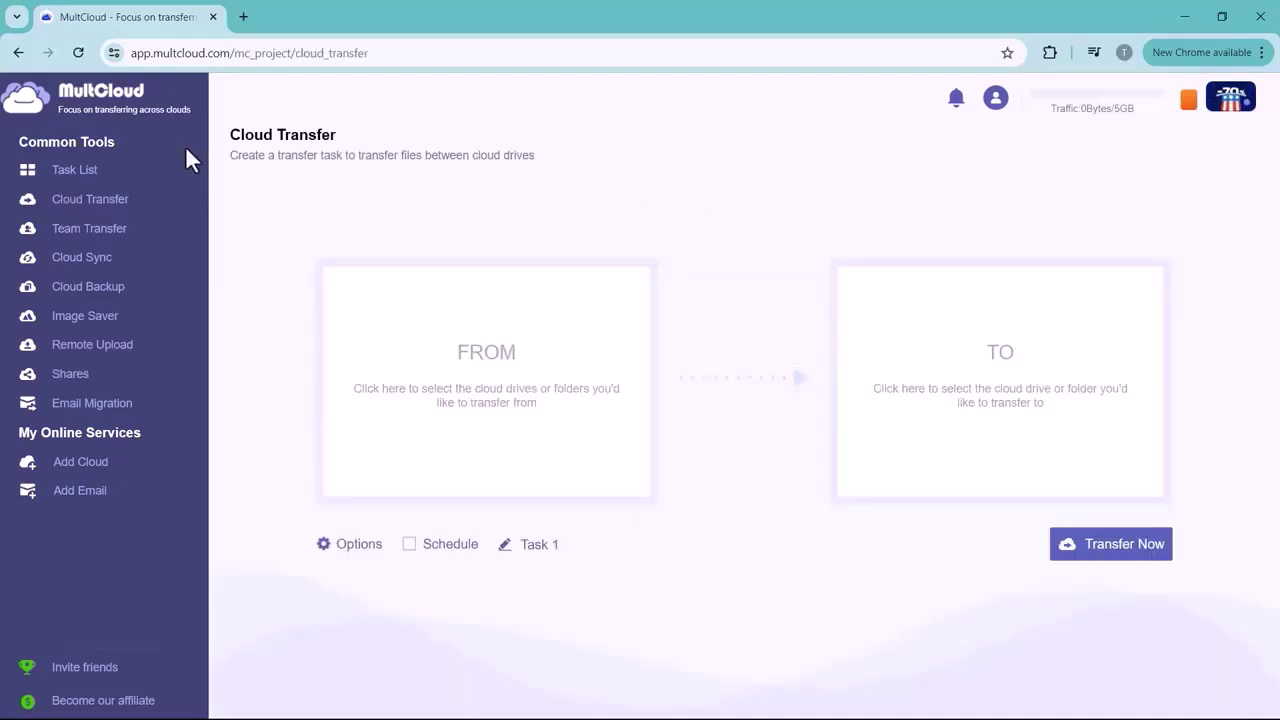
click(97, 238)
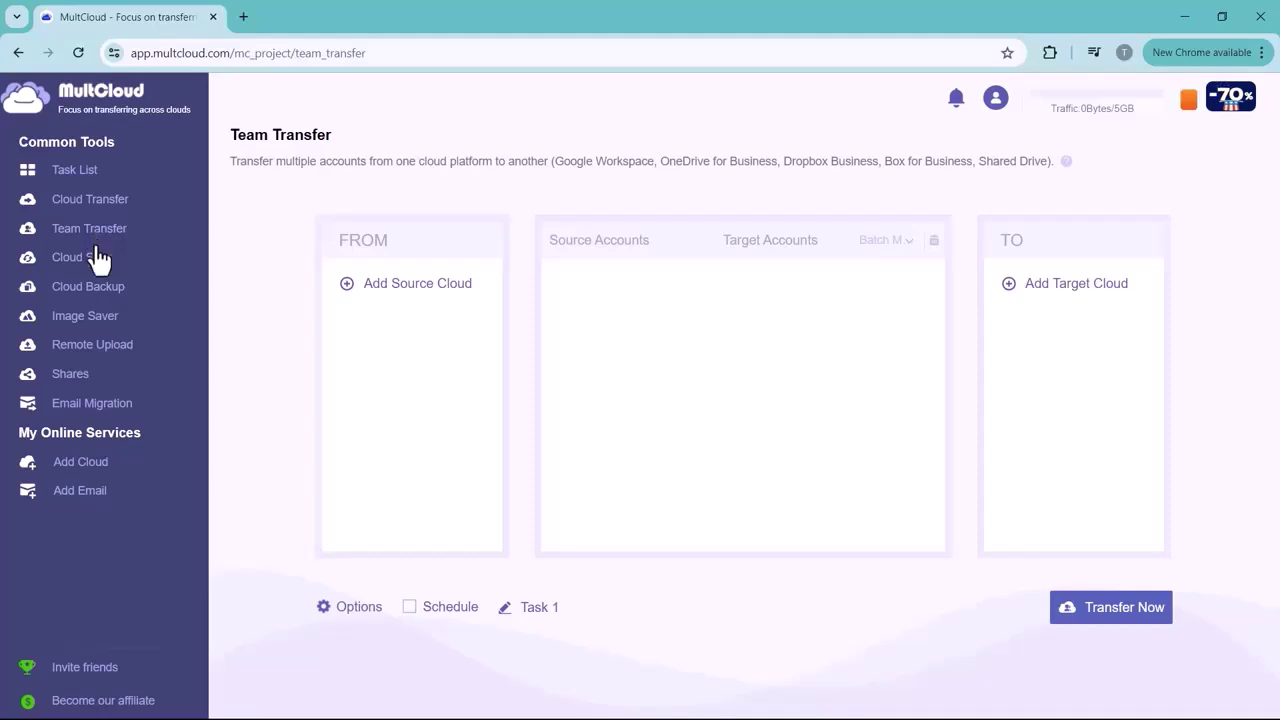
click(95, 263)
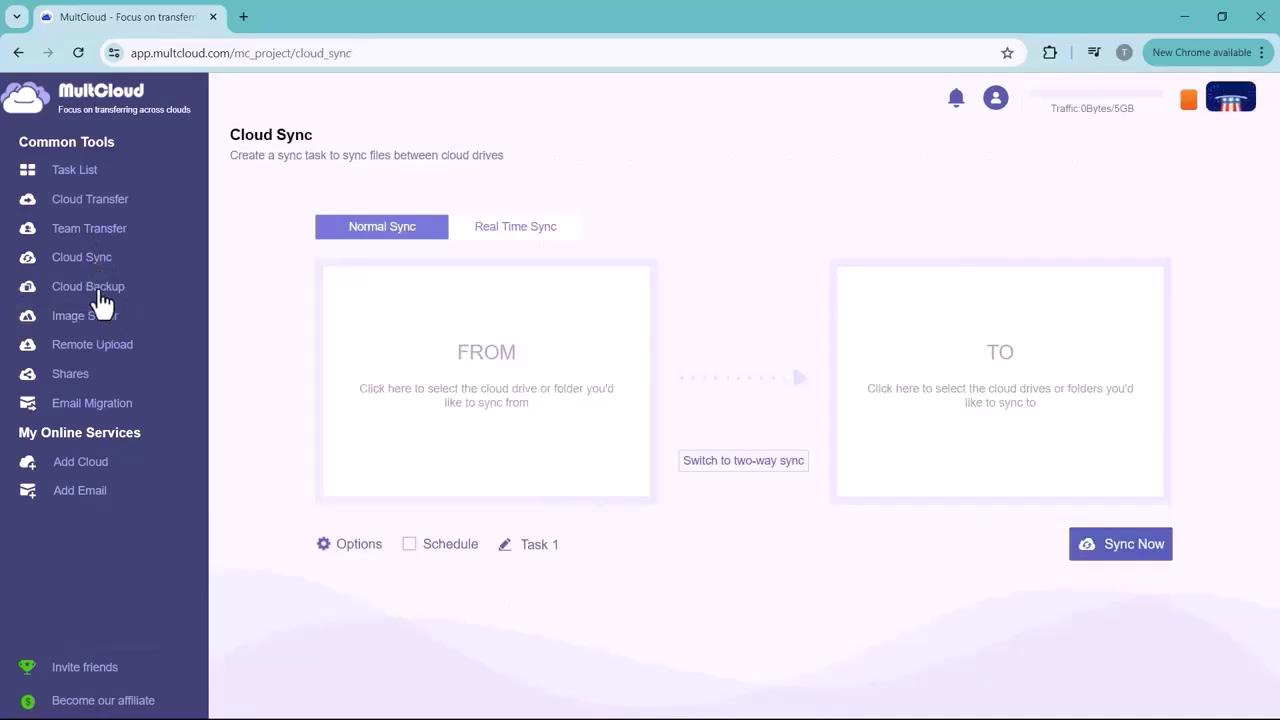
Browse the Cloud Backup, Remote Upload, shared files and Email Migration pages
click(101, 290)
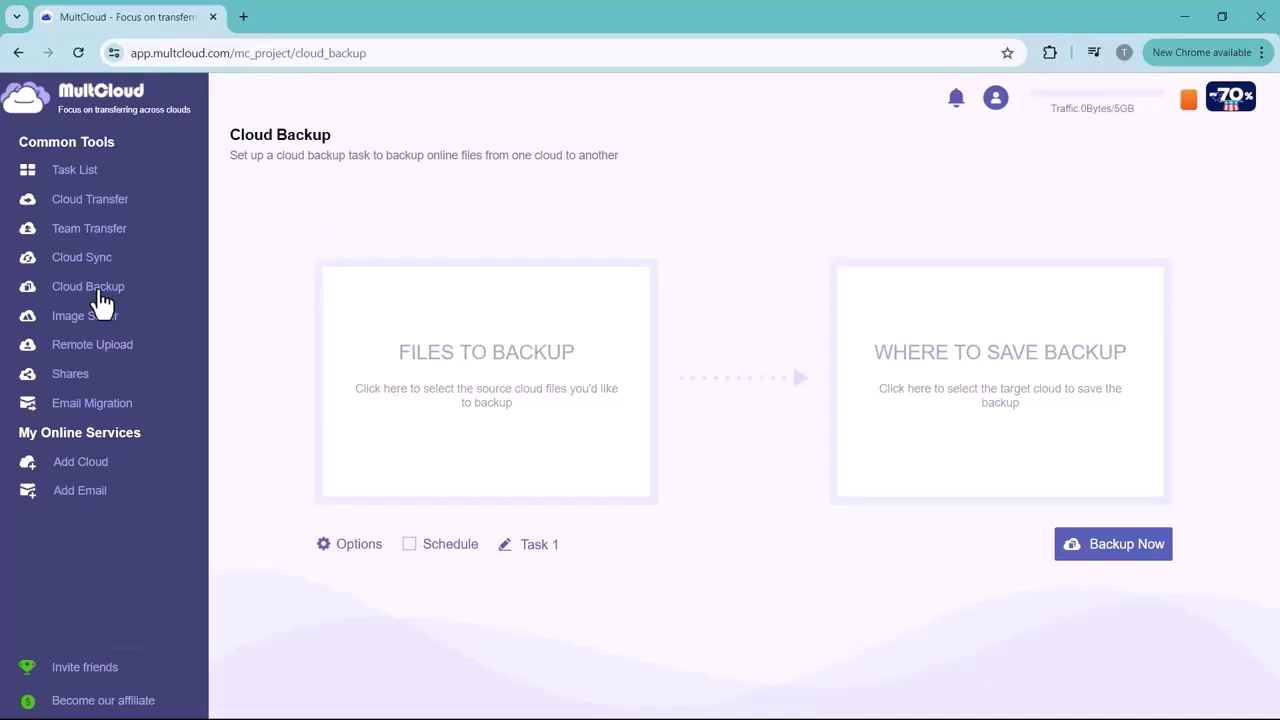
click(74, 352)
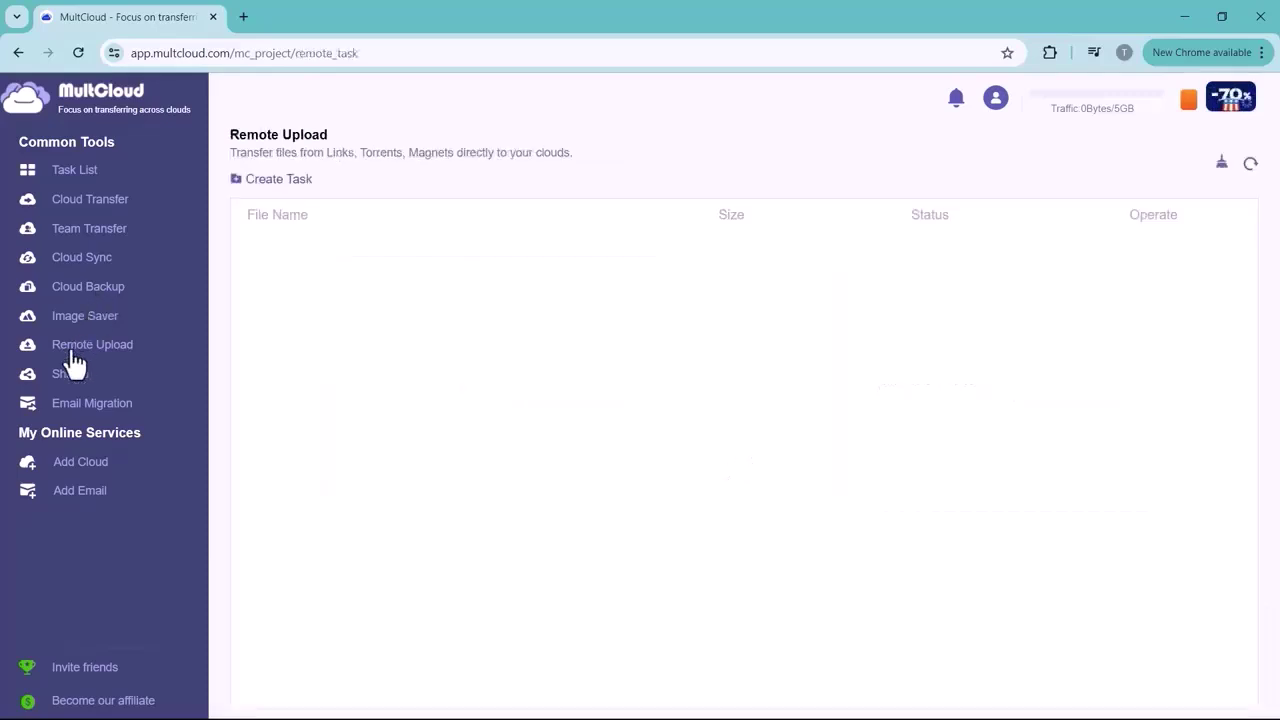
click(66, 376)
click(53, 410)
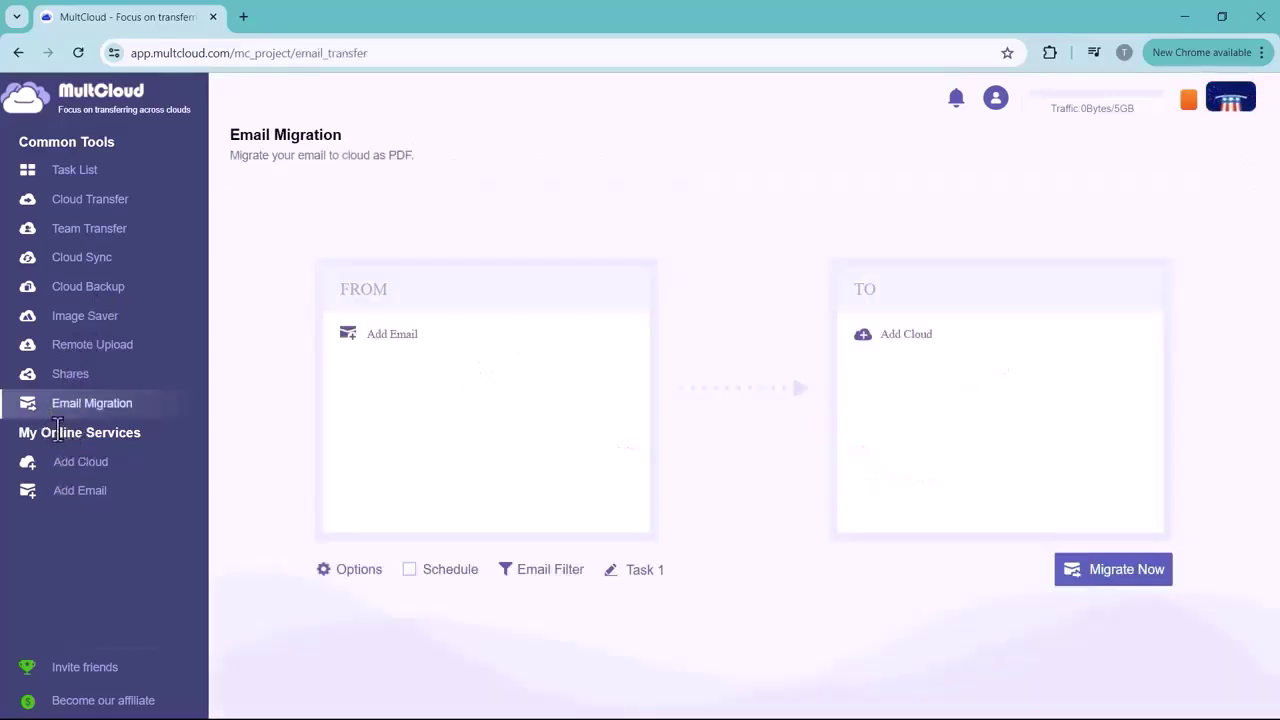
Open Add Cloud and look over the personal and business cloud drives available
click(75, 468)
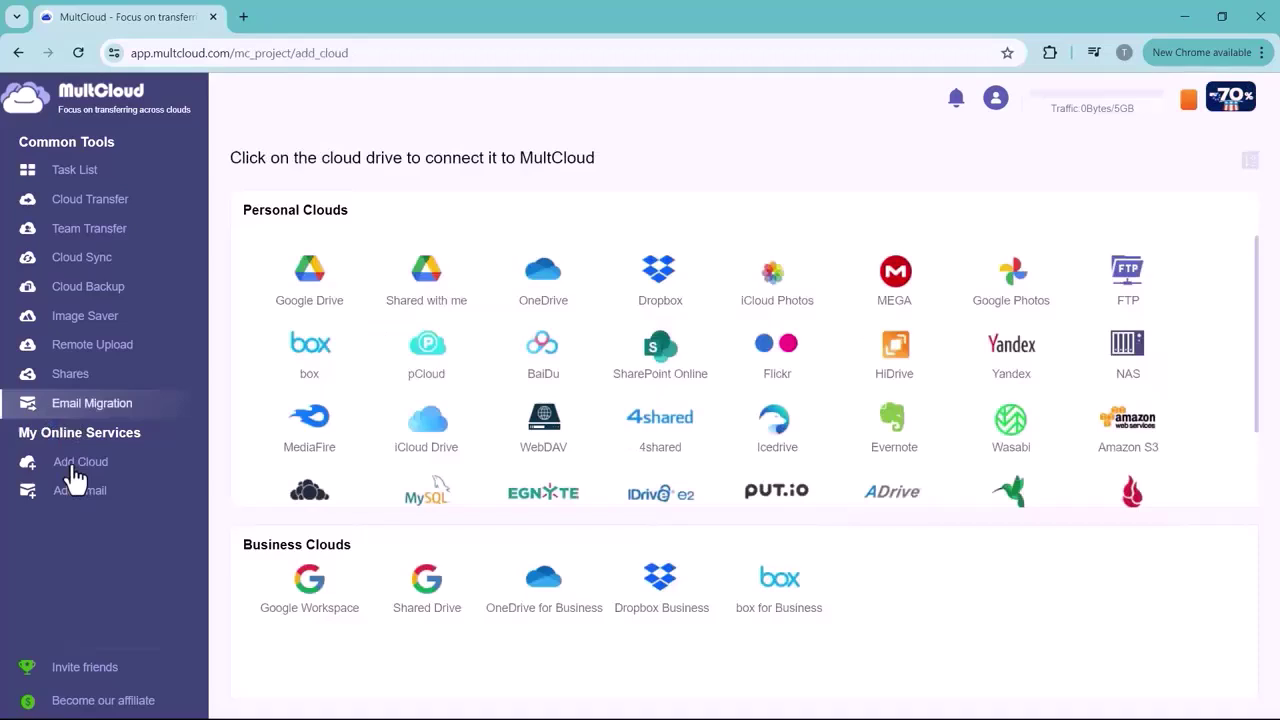
click(100, 484)
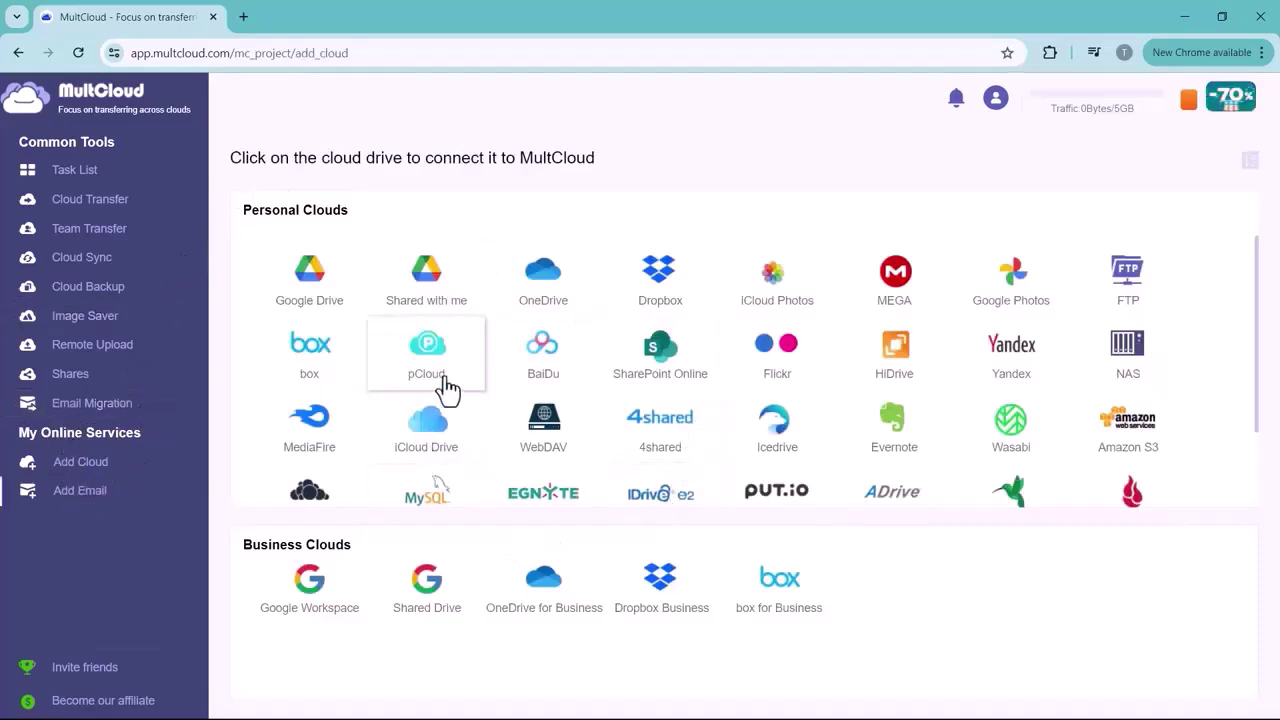
scroll(480, 388, down, 2)
scroll(480, 385, up, 2)
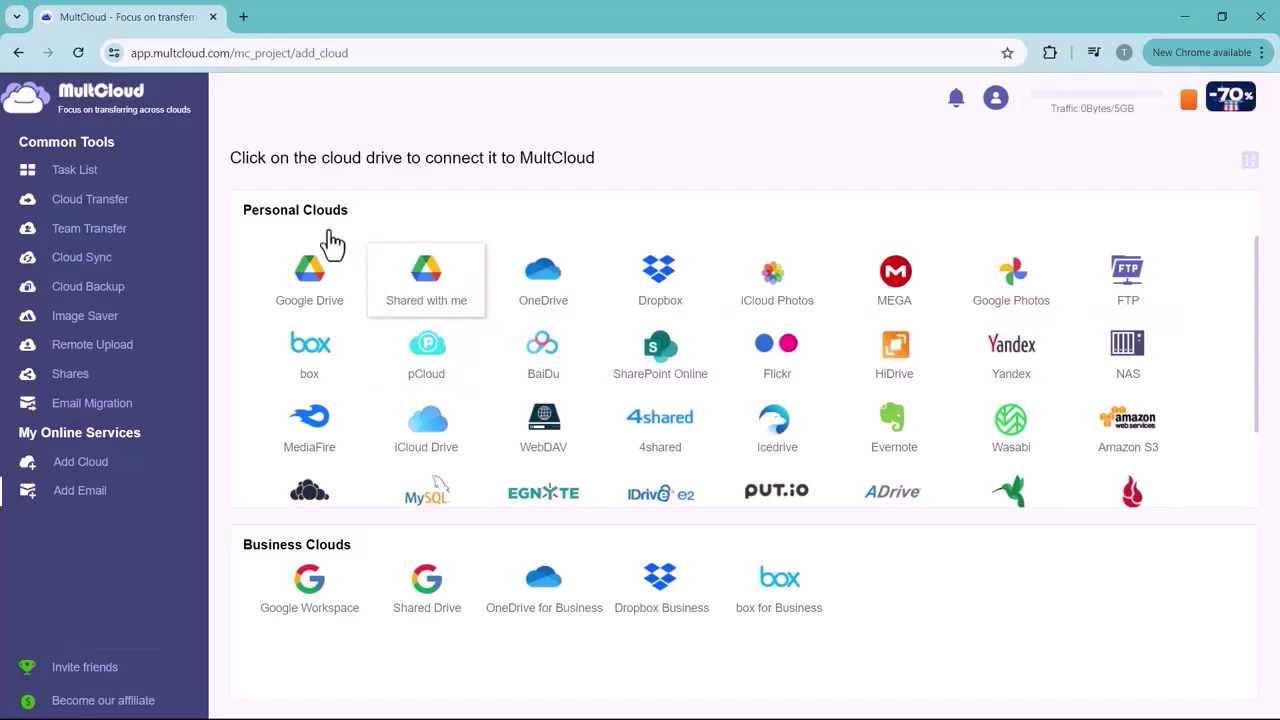
Connect Google Drive by signing in with a different Google account and granting access
click(320, 313)
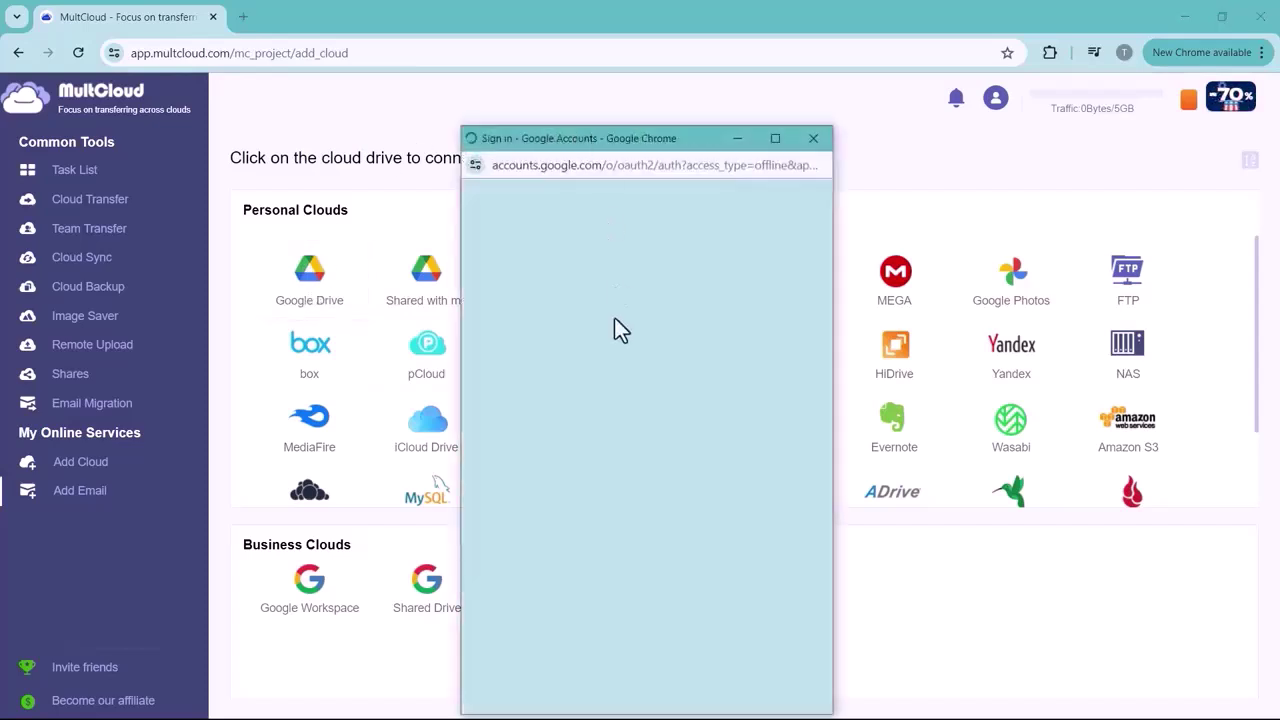
click(572, 451)
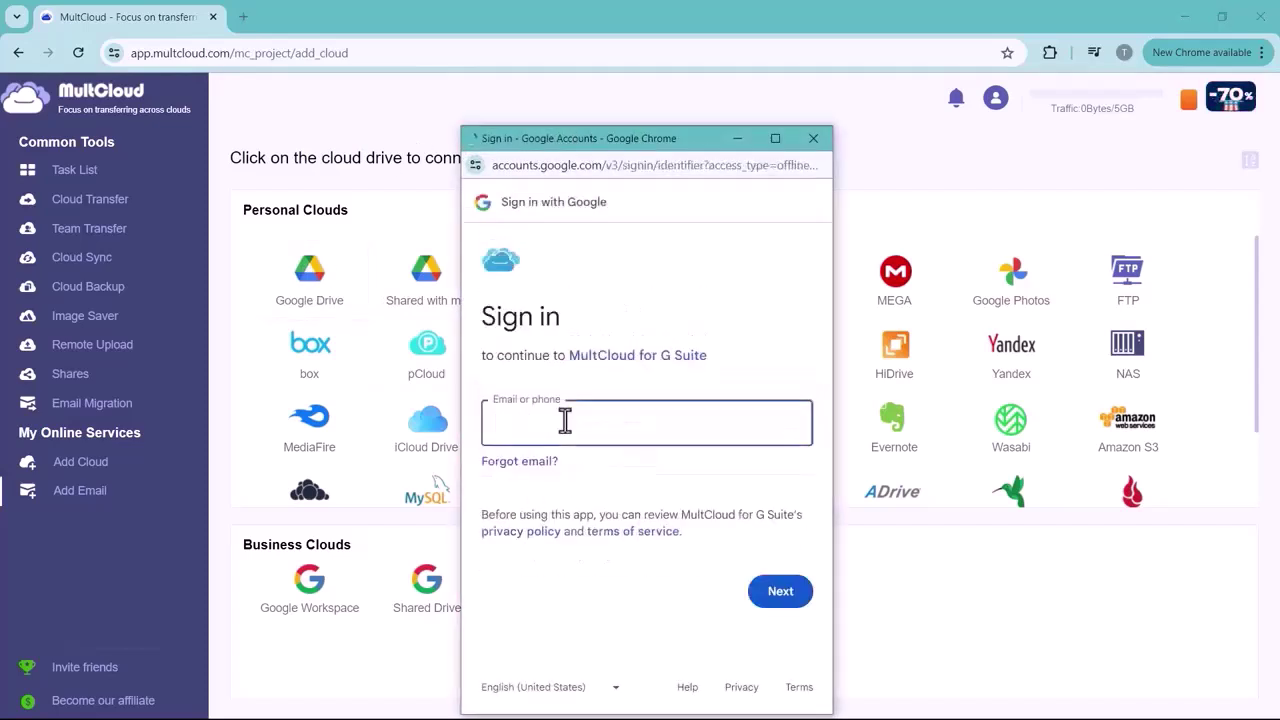
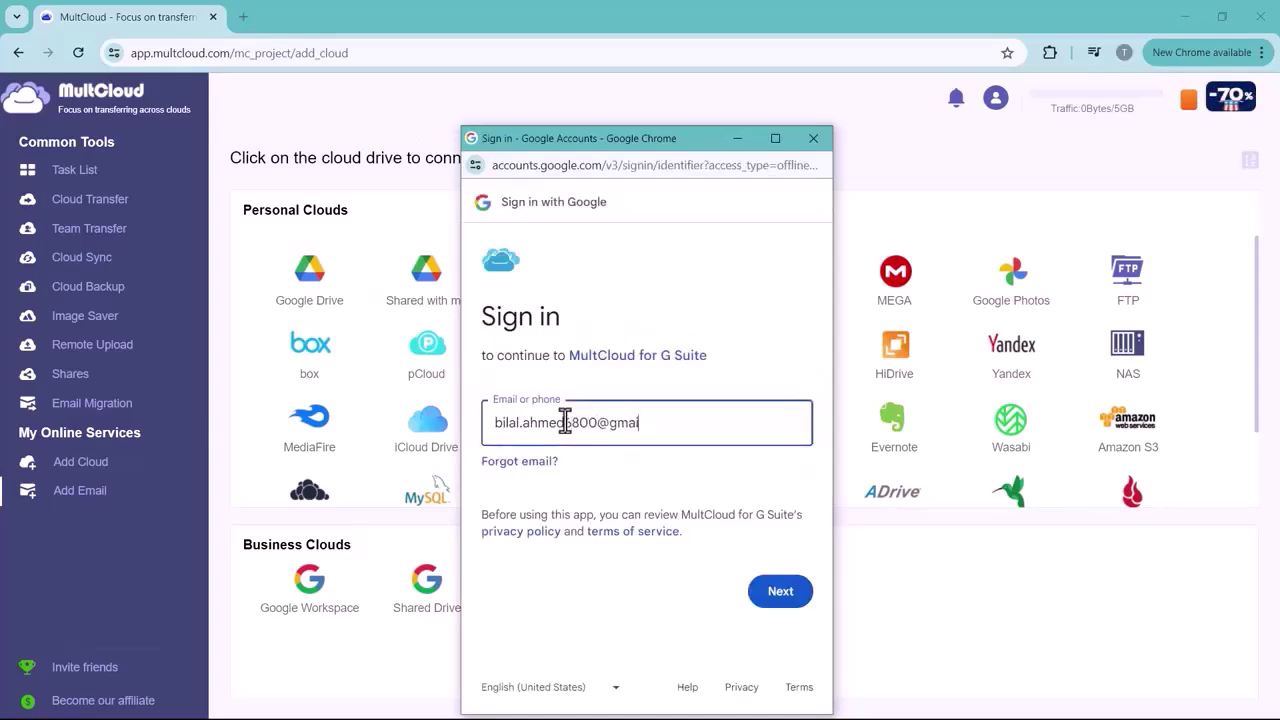
key(Return)
click(750, 623)
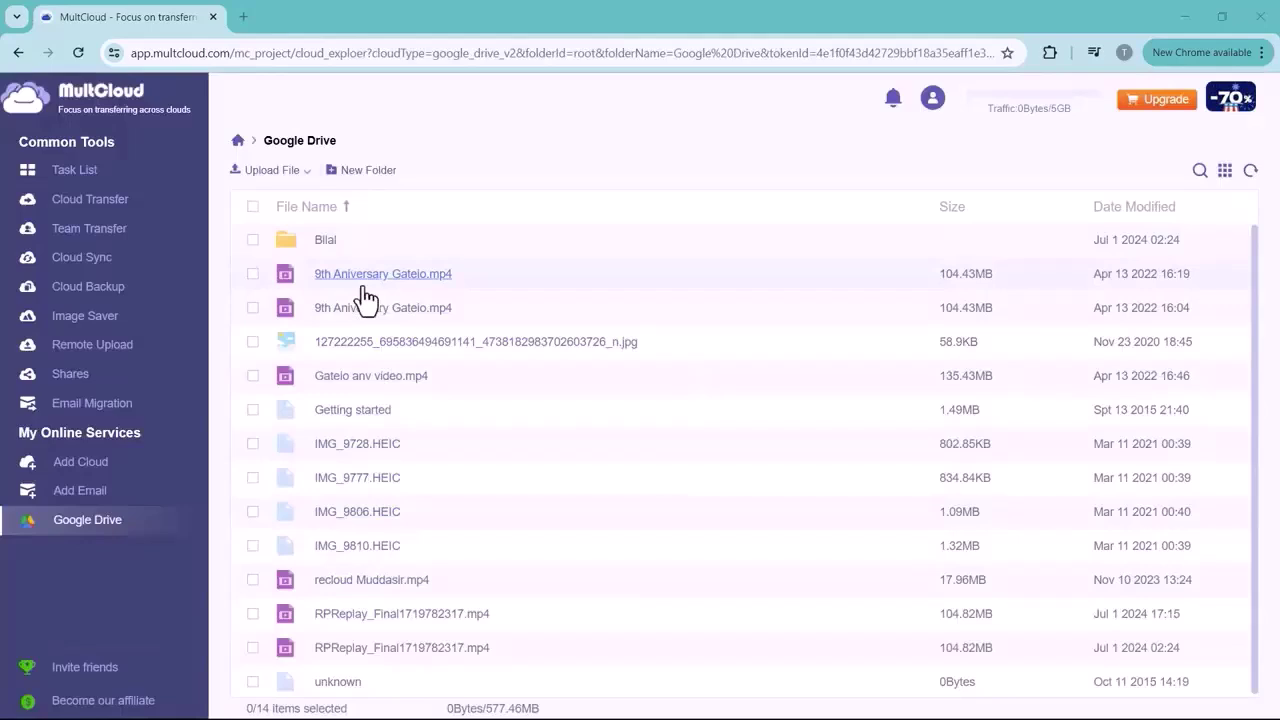
Add OneDrive as a cloud, then view the Google Drive and OneDrive file lists
click(67, 470)
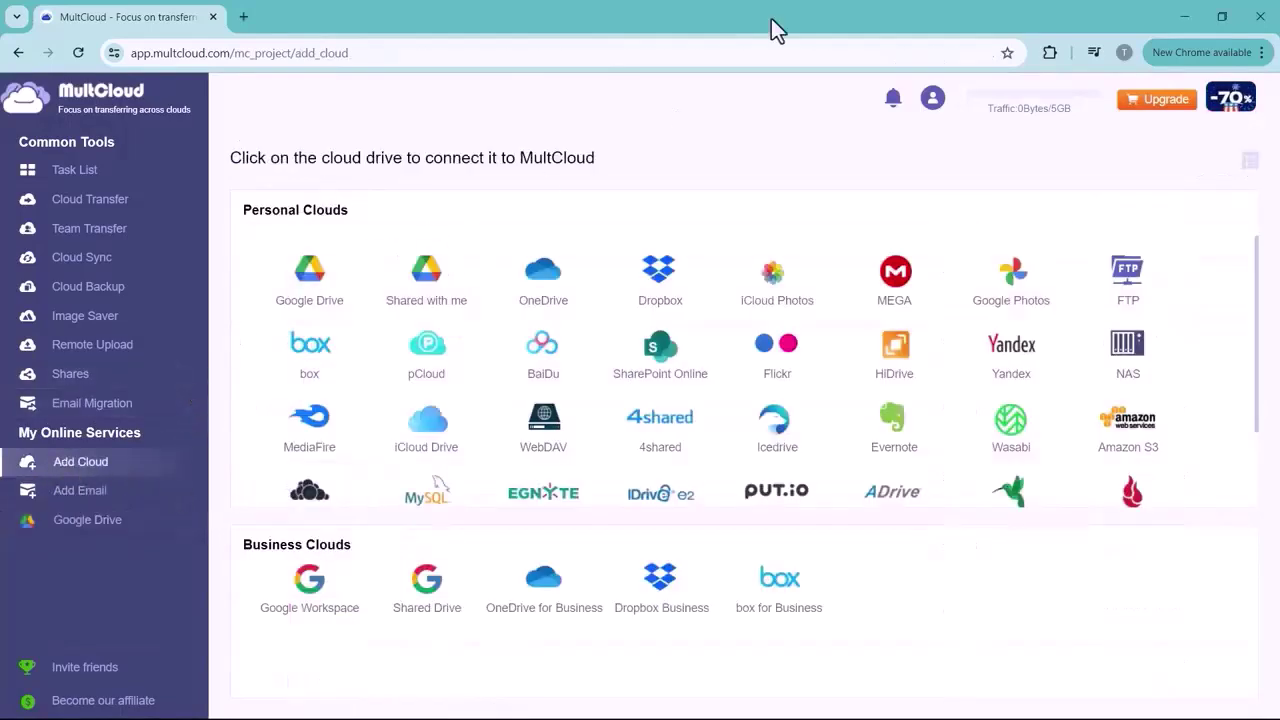
click(557, 322)
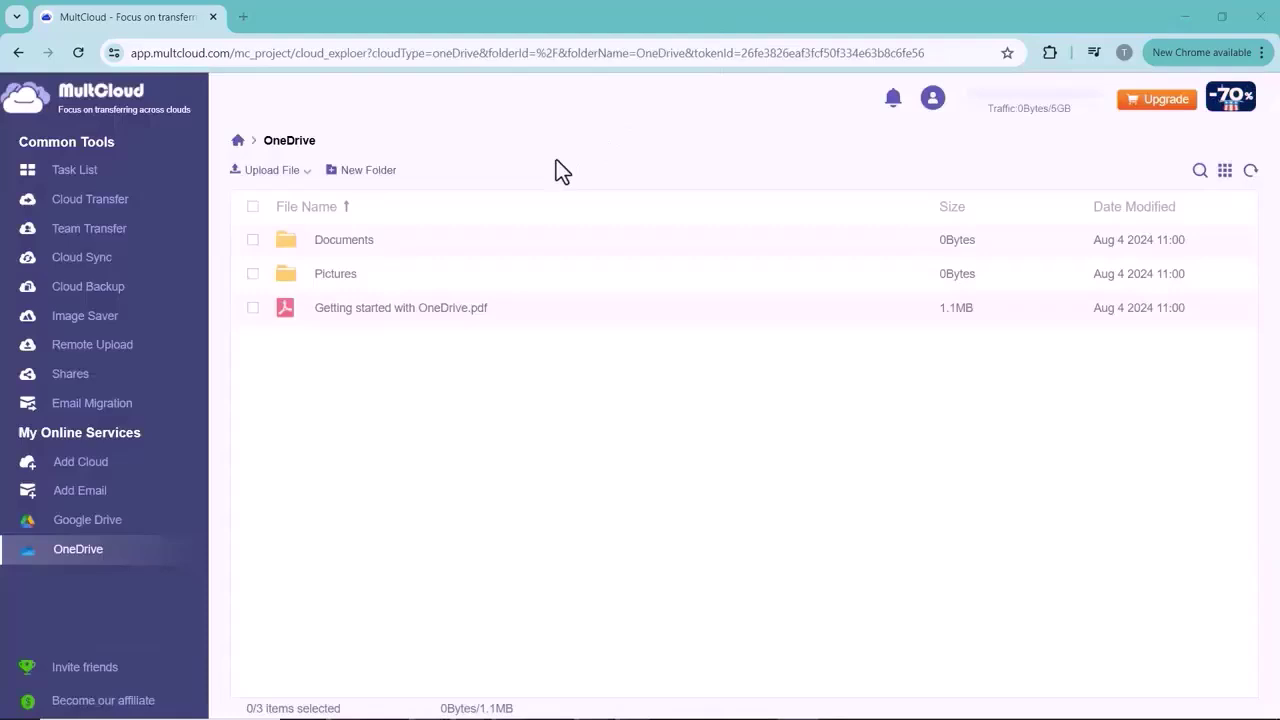
click(88, 524)
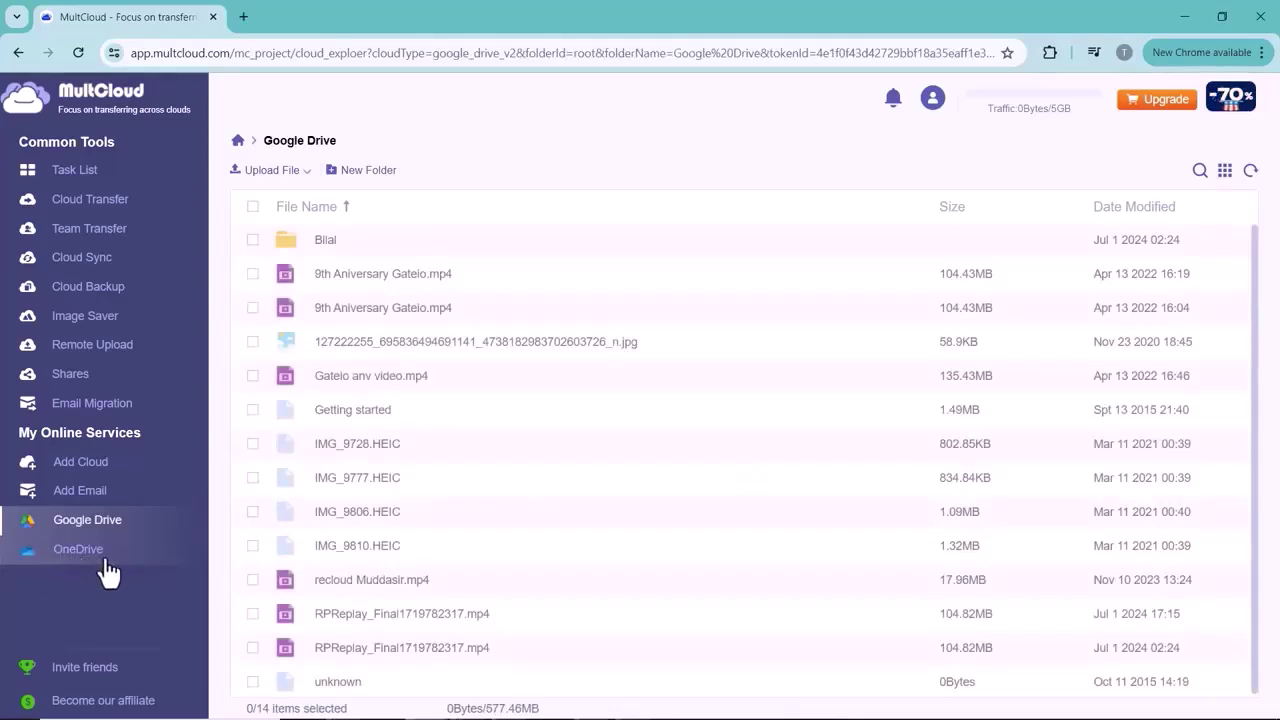
click(105, 560)
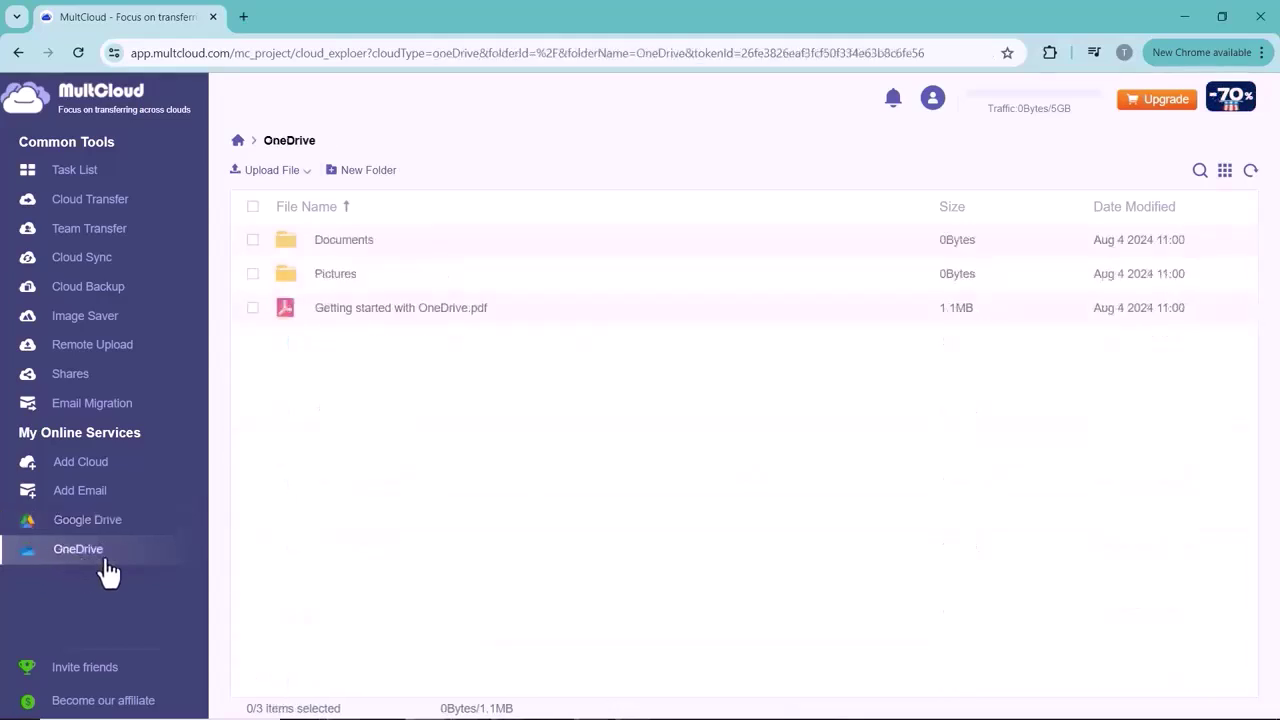
Create a Cloud Transfer with Google Drive as source and OneDrive as destination
click(100, 202)
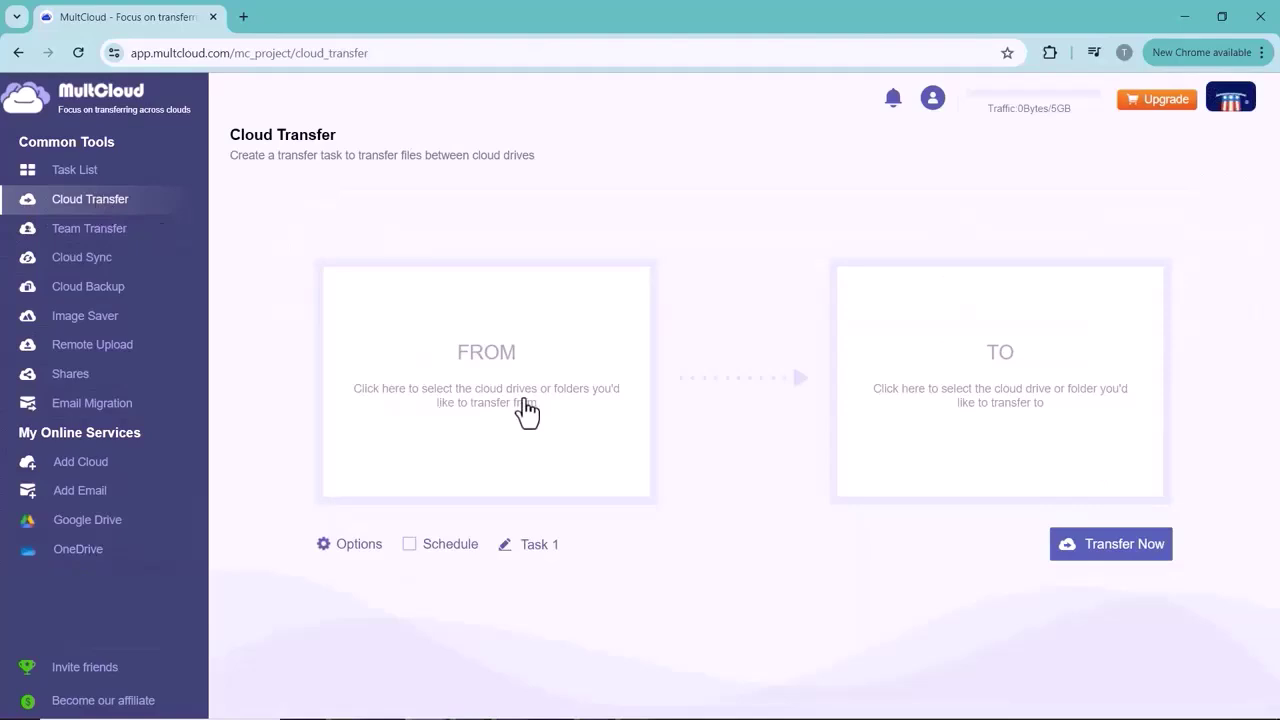
click(525, 408)
click(468, 254)
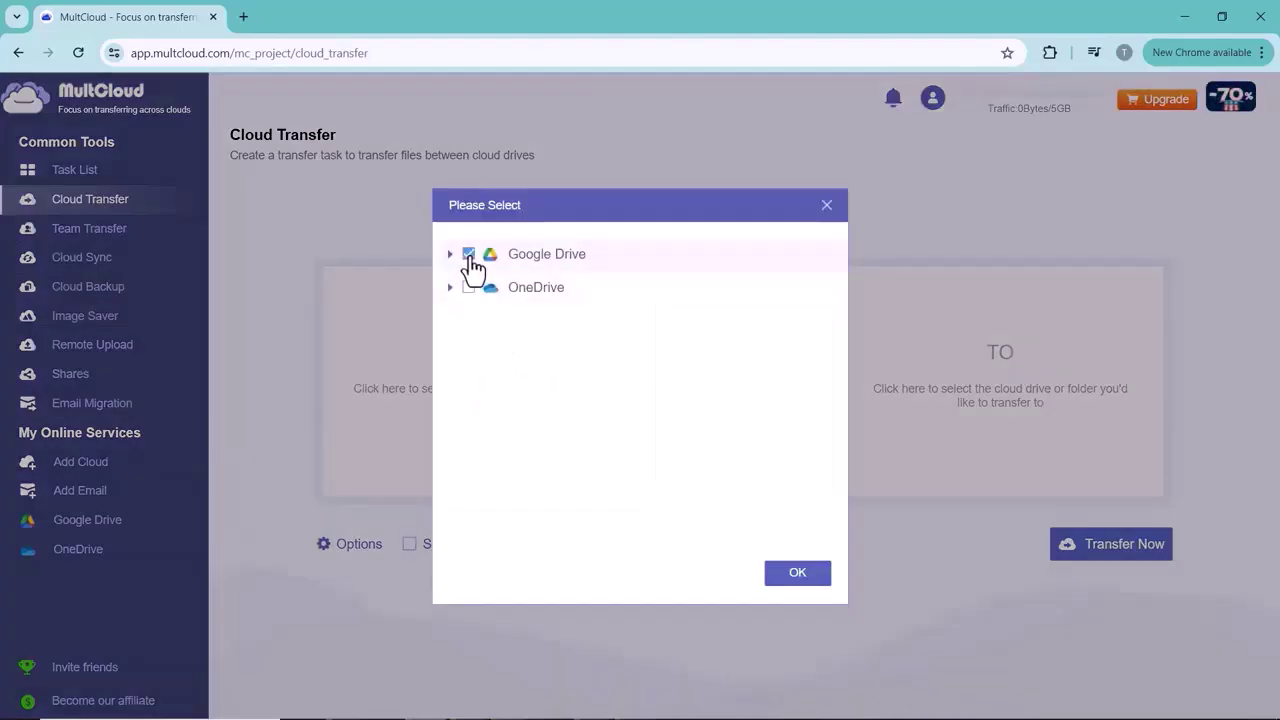
click(787, 578)
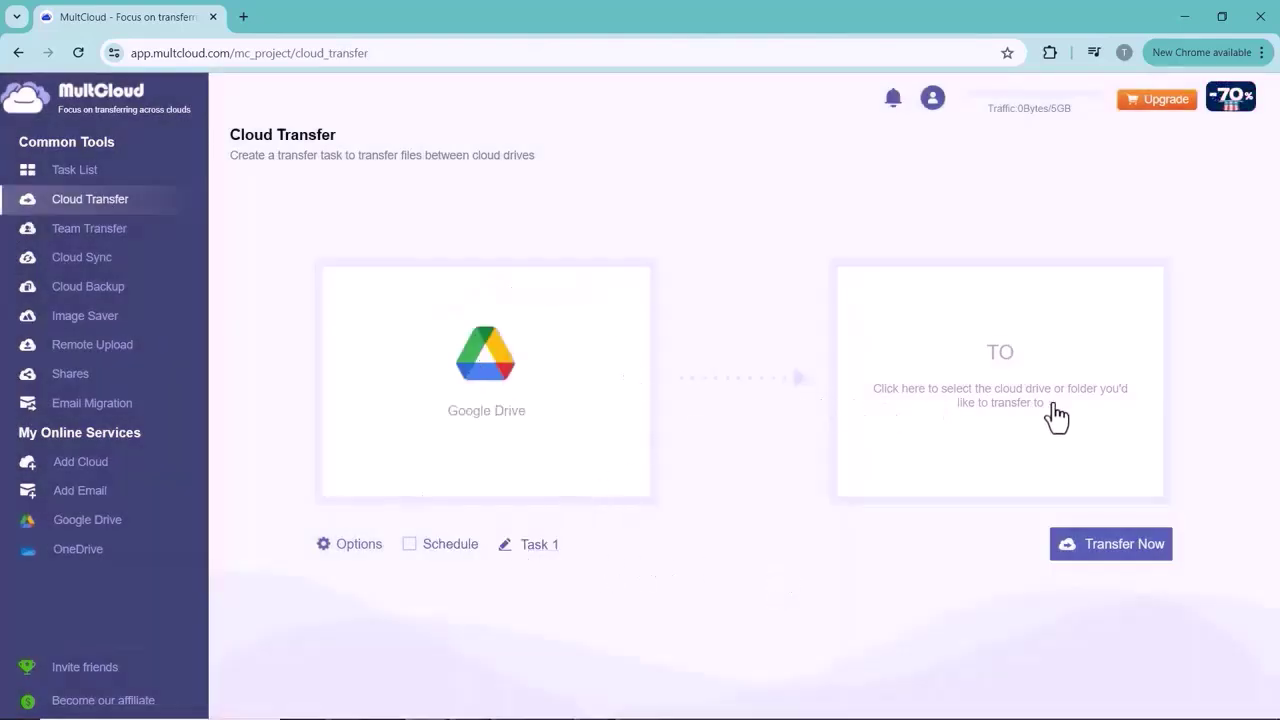
click(1033, 425)
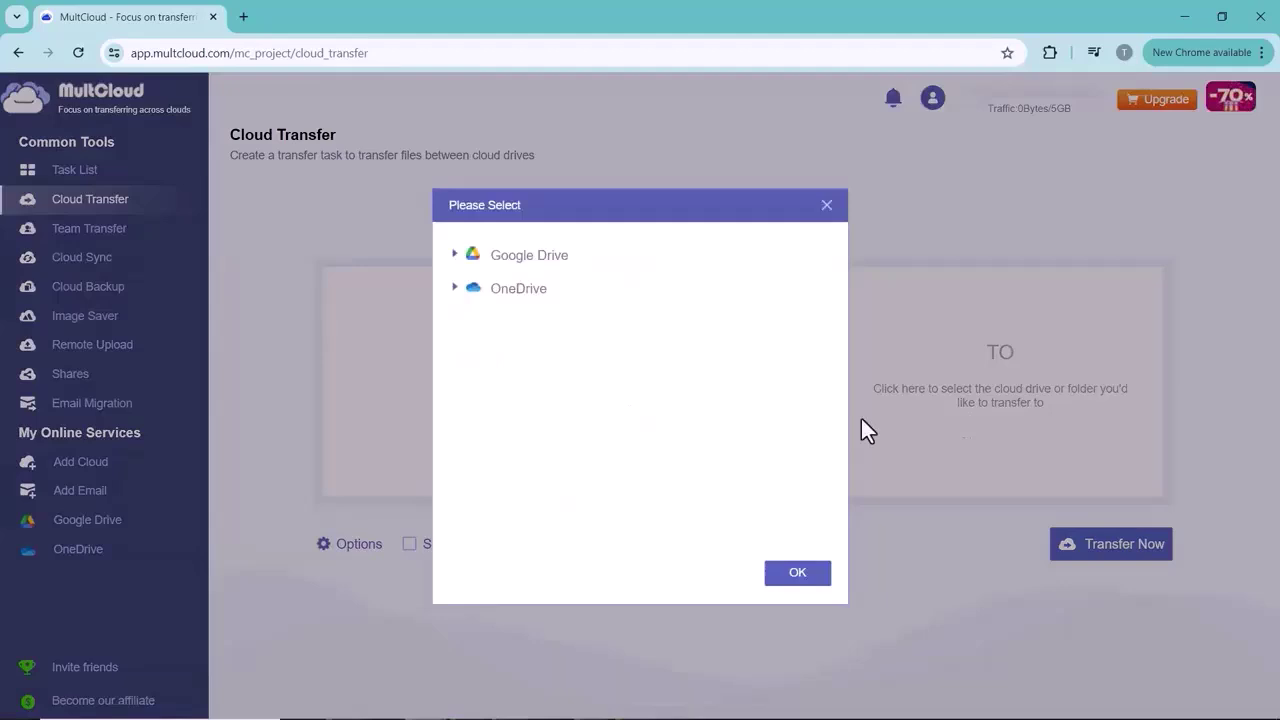
click(829, 305)
click(800, 573)
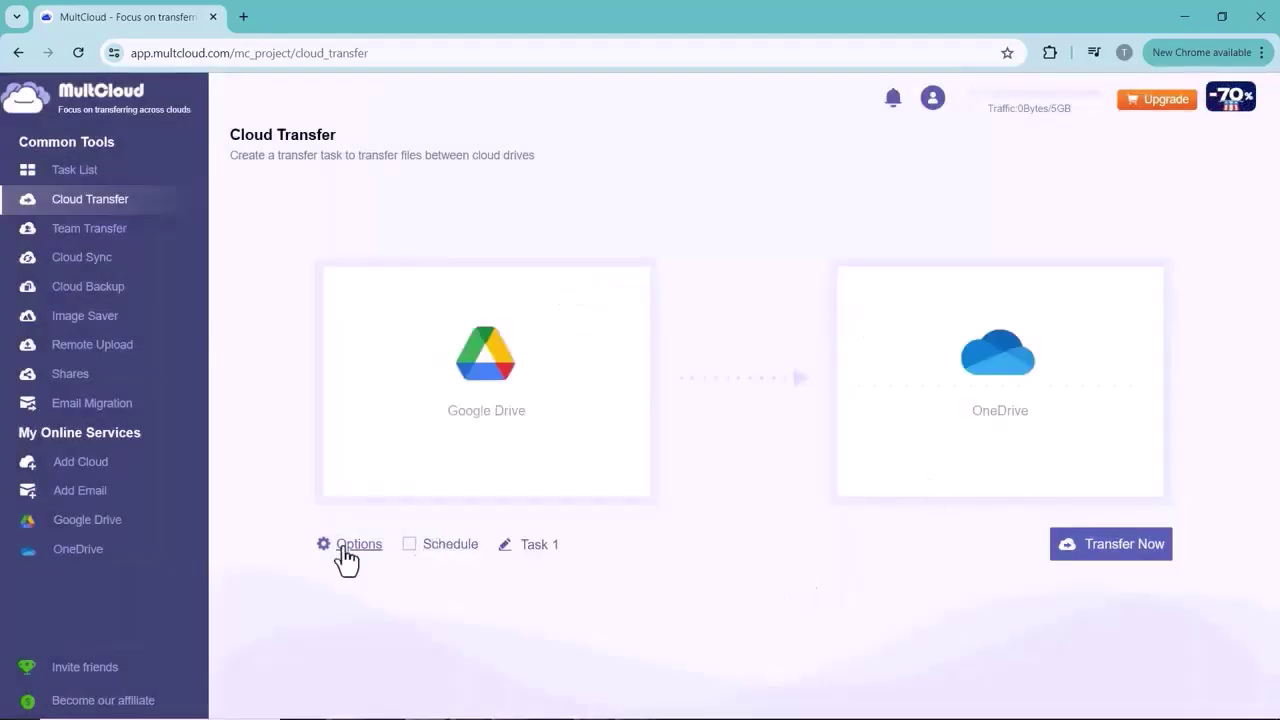
Review the transfer's Transfer, Email and Filter options, closing without changes
click(342, 546)
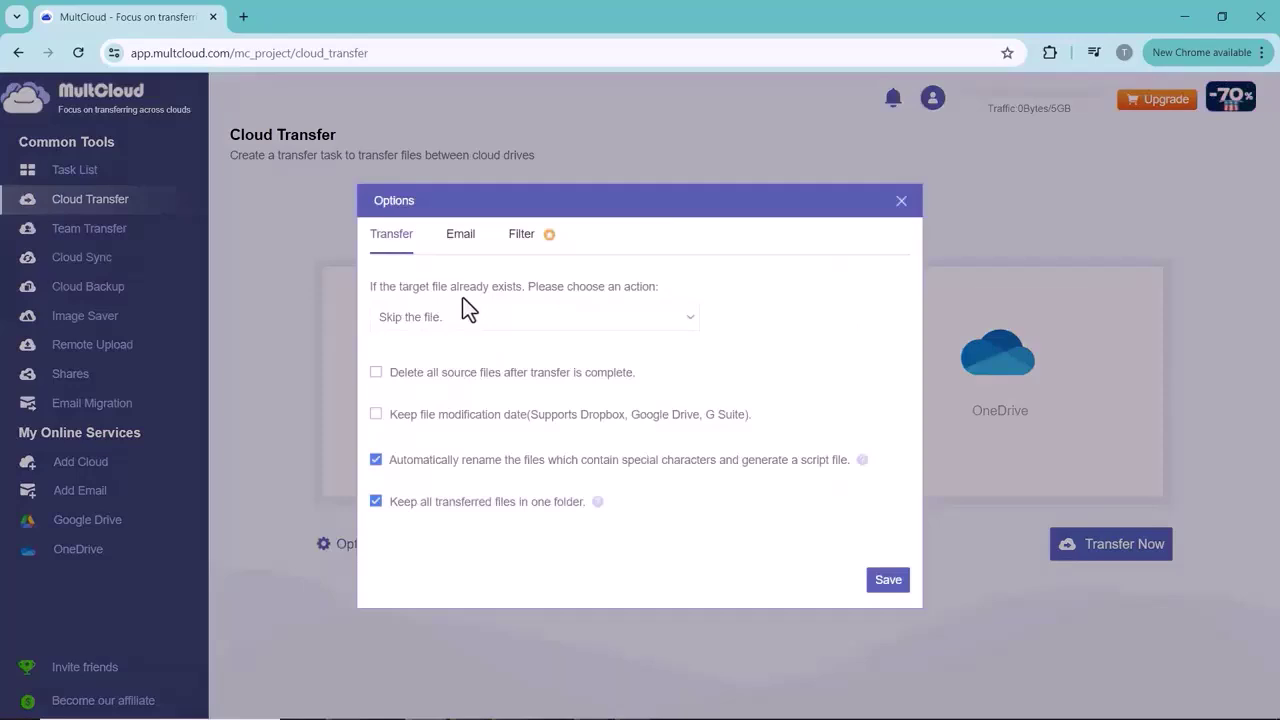
click(449, 320)
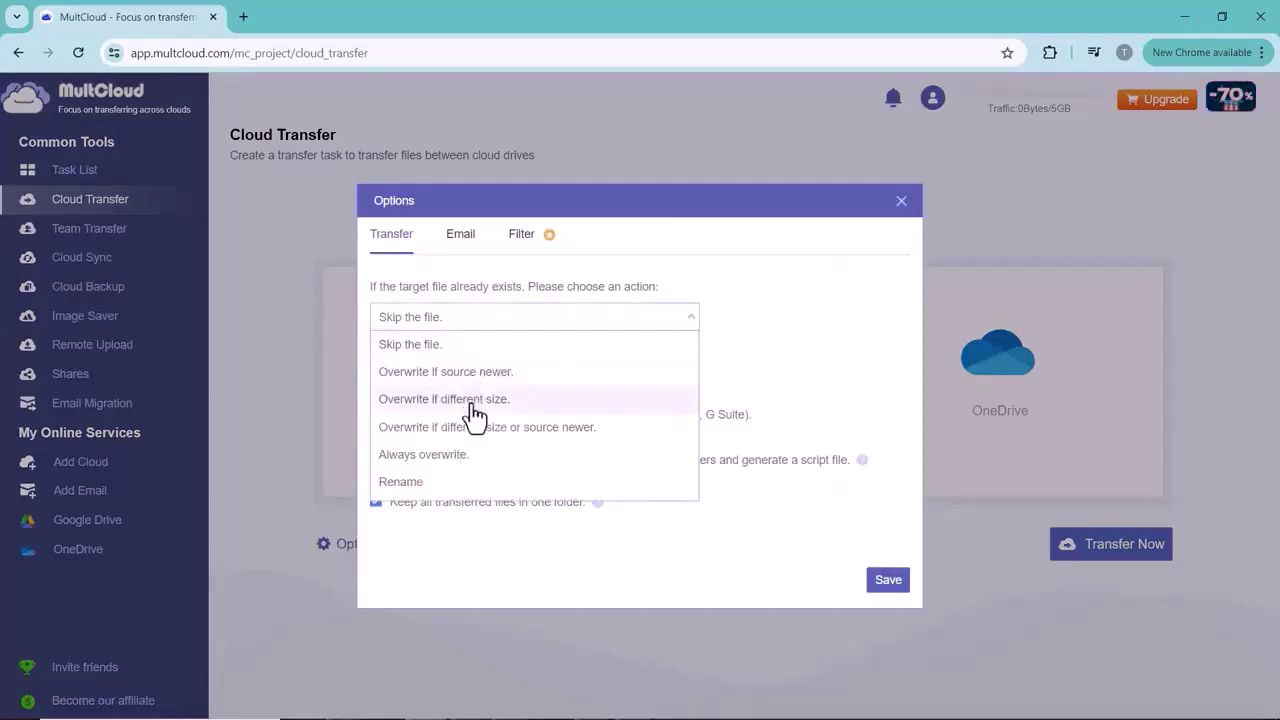
click(457, 240)
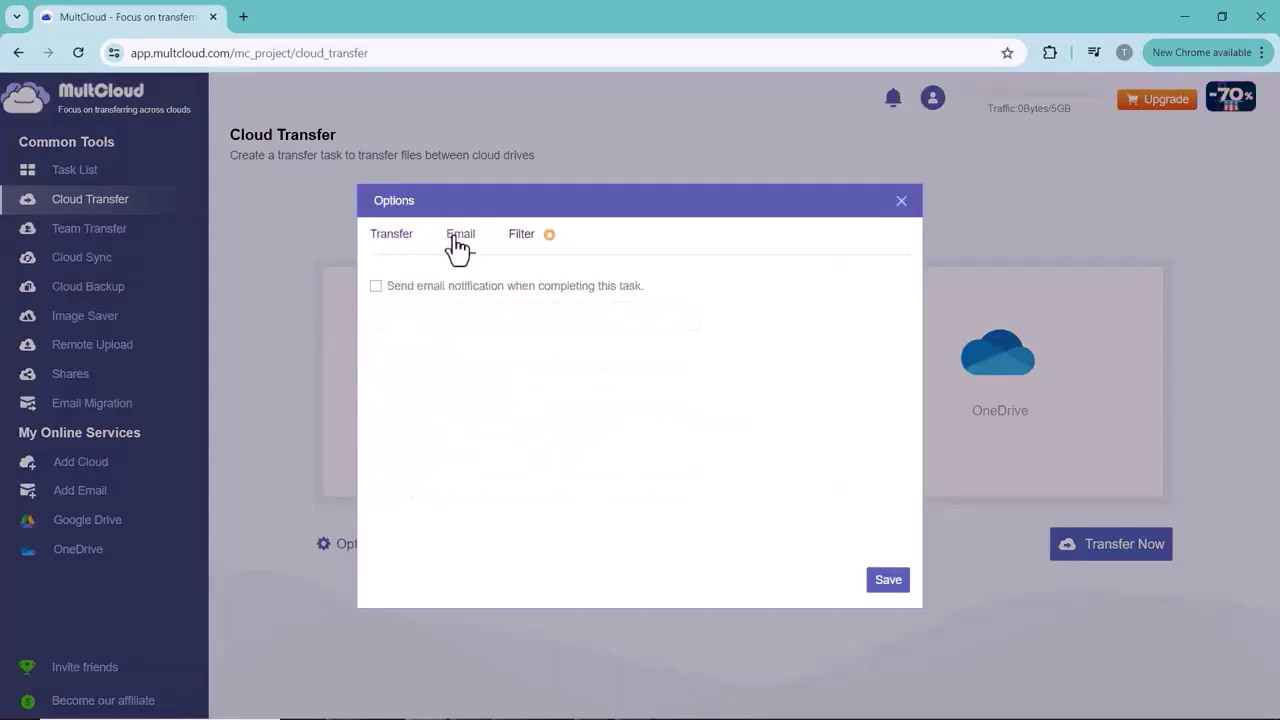
click(521, 234)
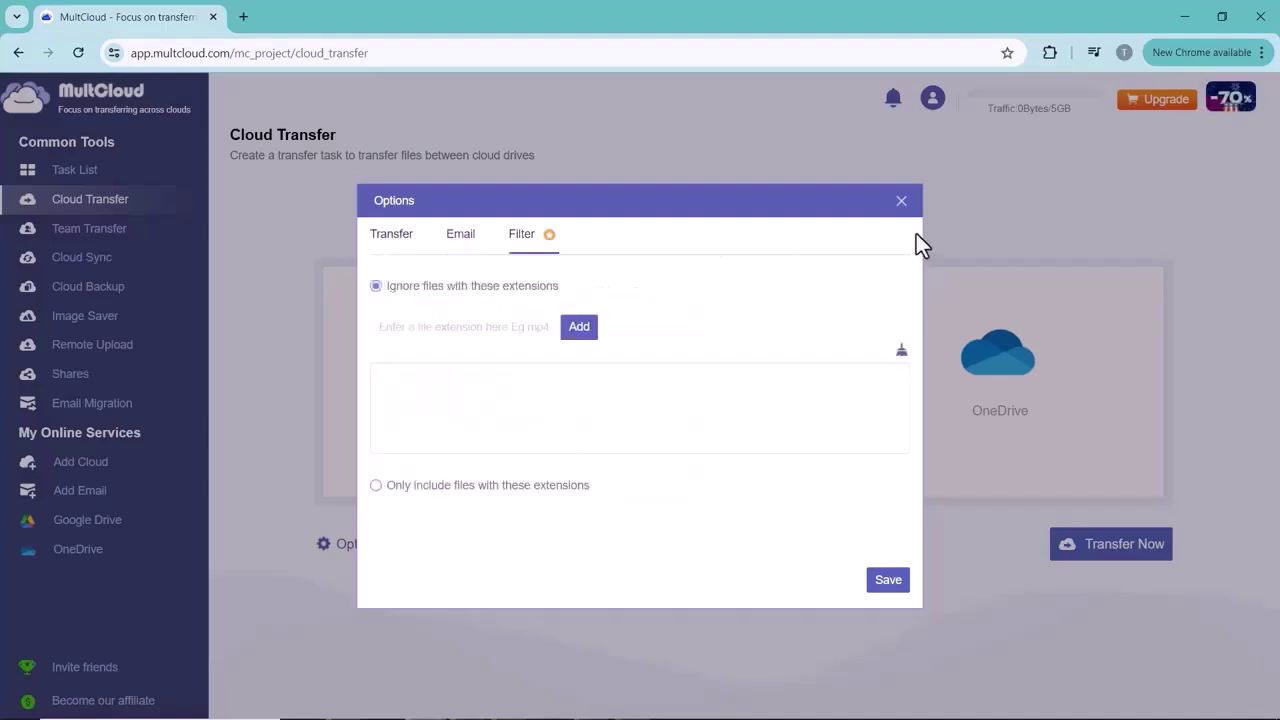
click(901, 201)
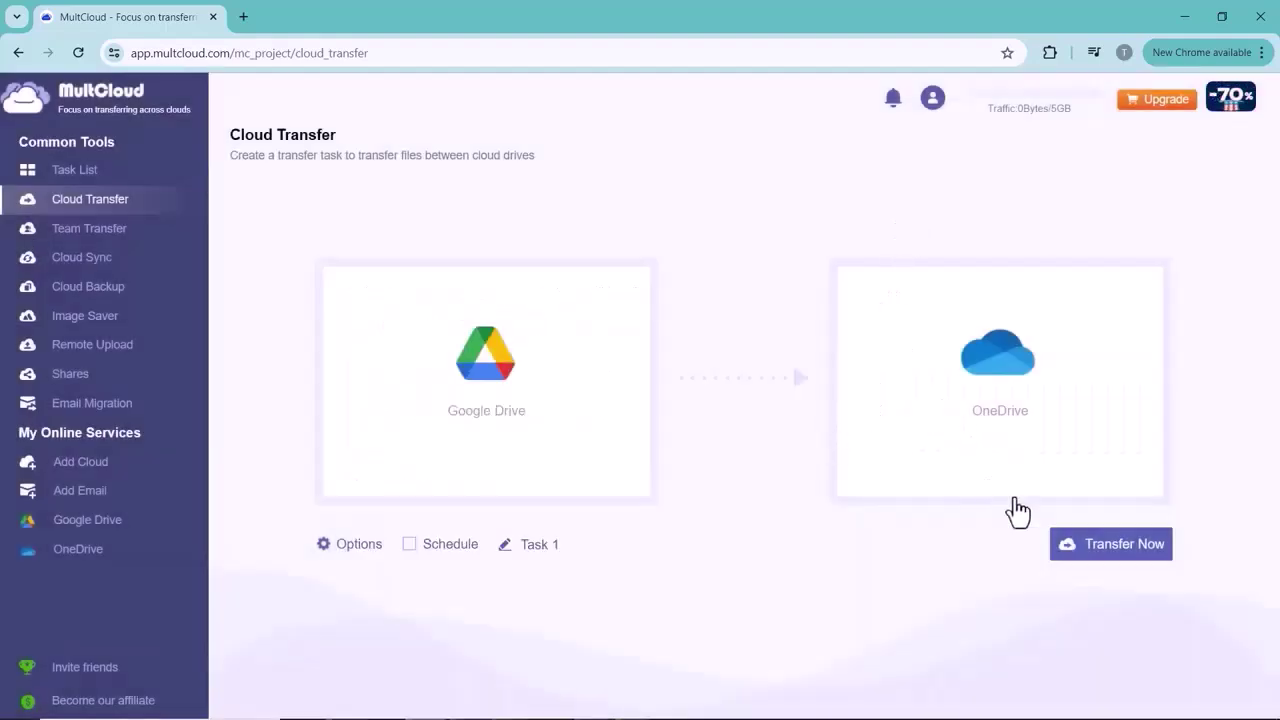
Run Transfer Now, confirm Success in Task List, and view OneDrive's copied files
click(1090, 552)
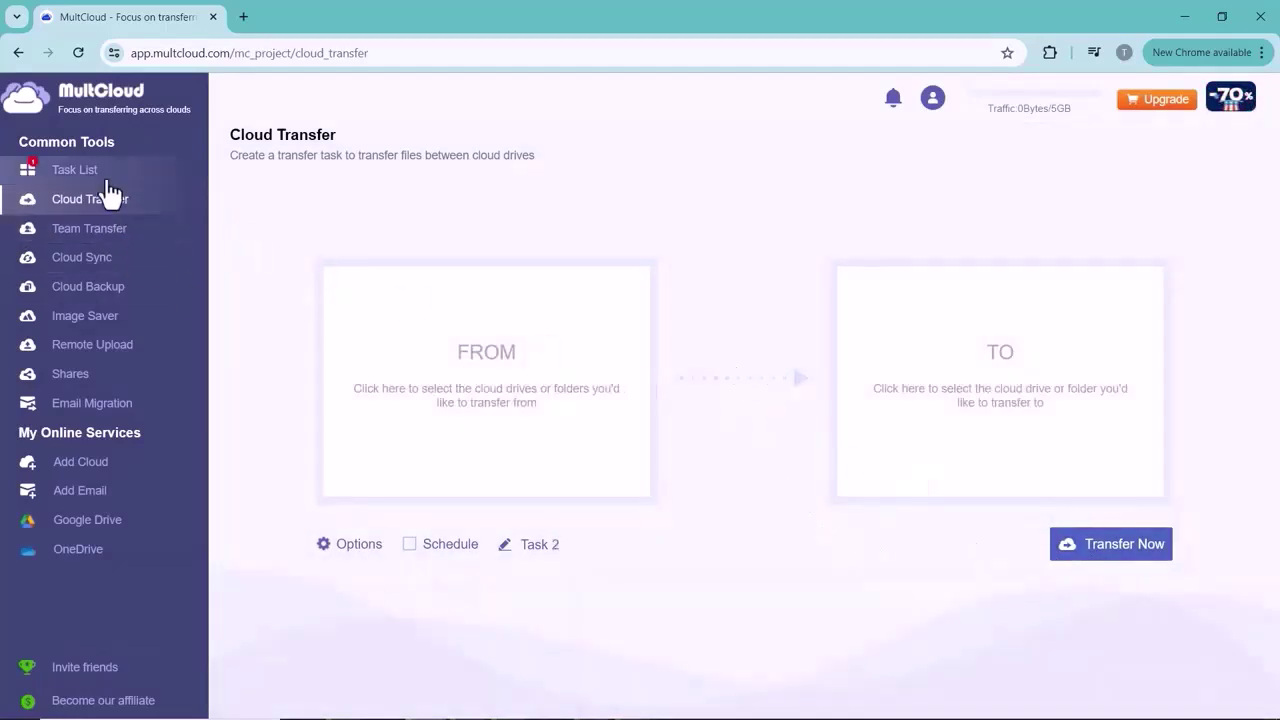
click(75, 172)
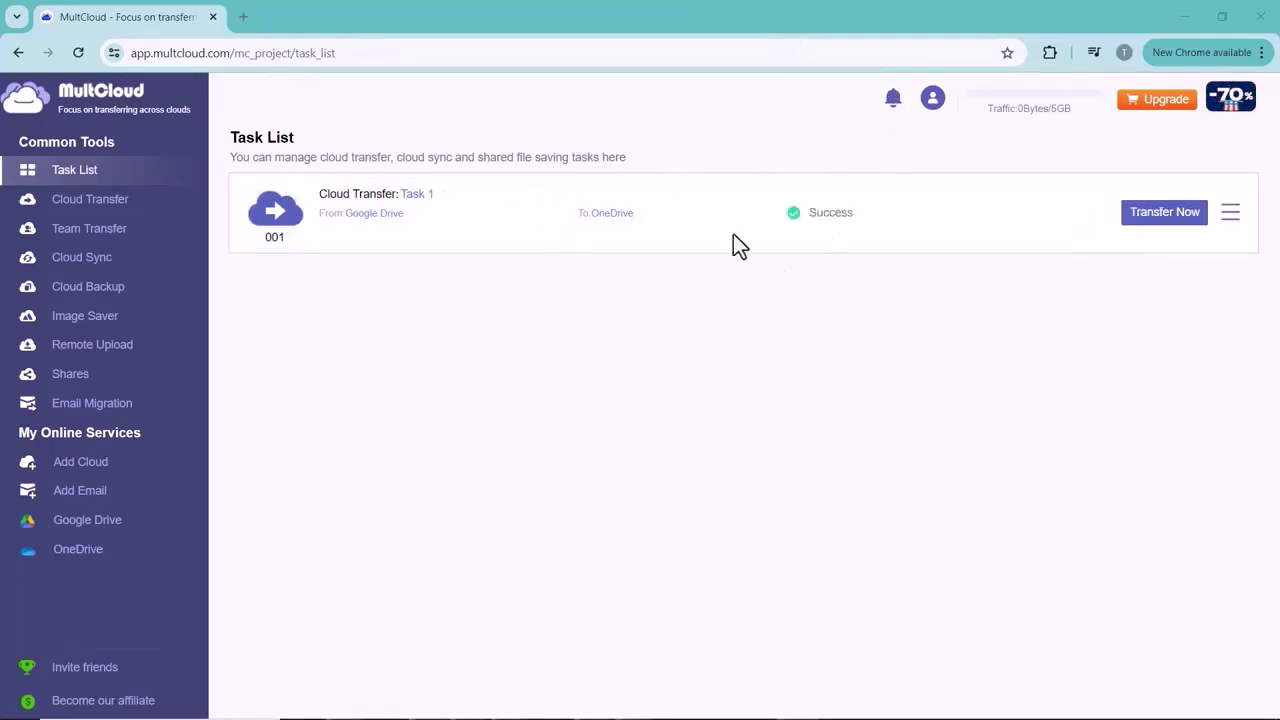
click(40, 553)
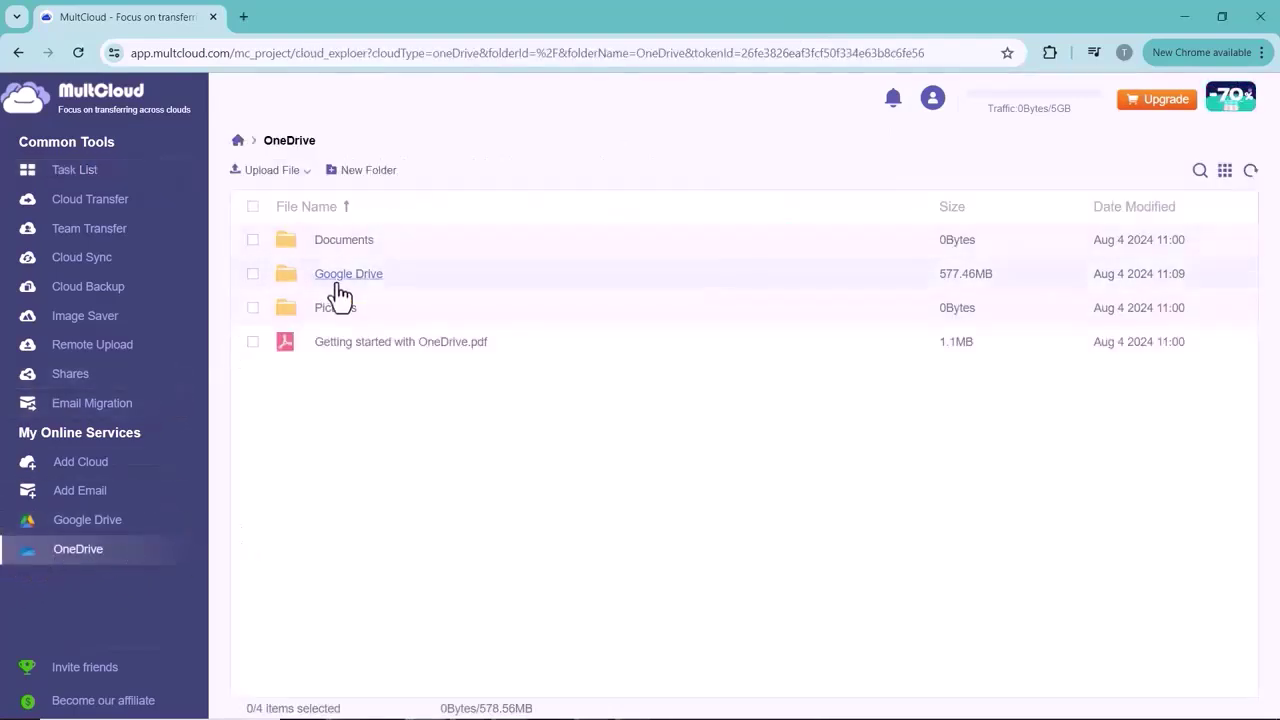